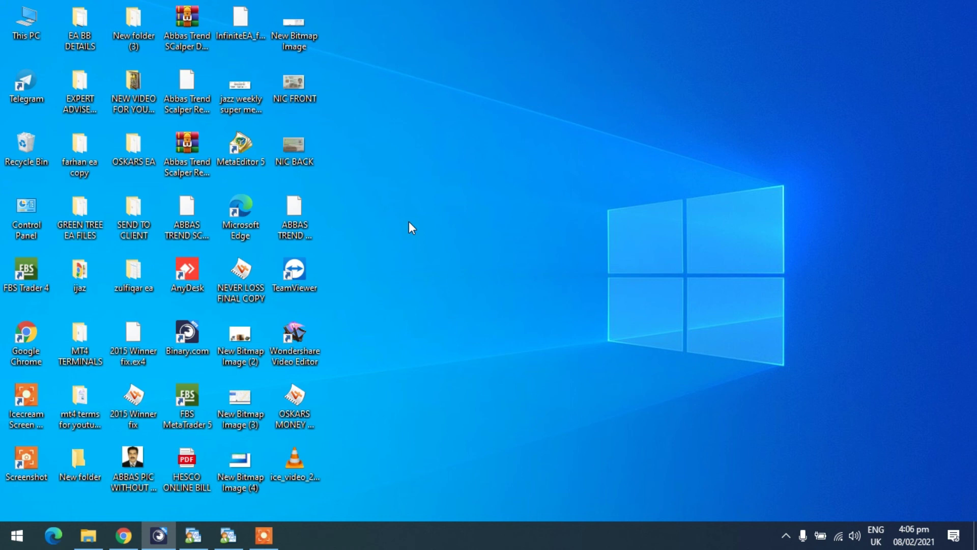
Step: Open the Start menu to find the Remote Desktop Connection app
left_click(19, 539)
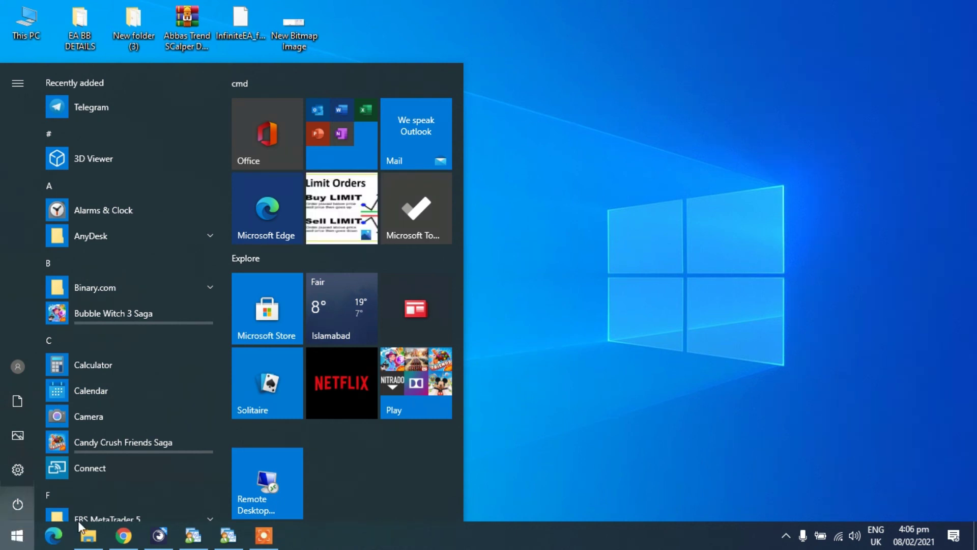
mouse_move(87, 520)
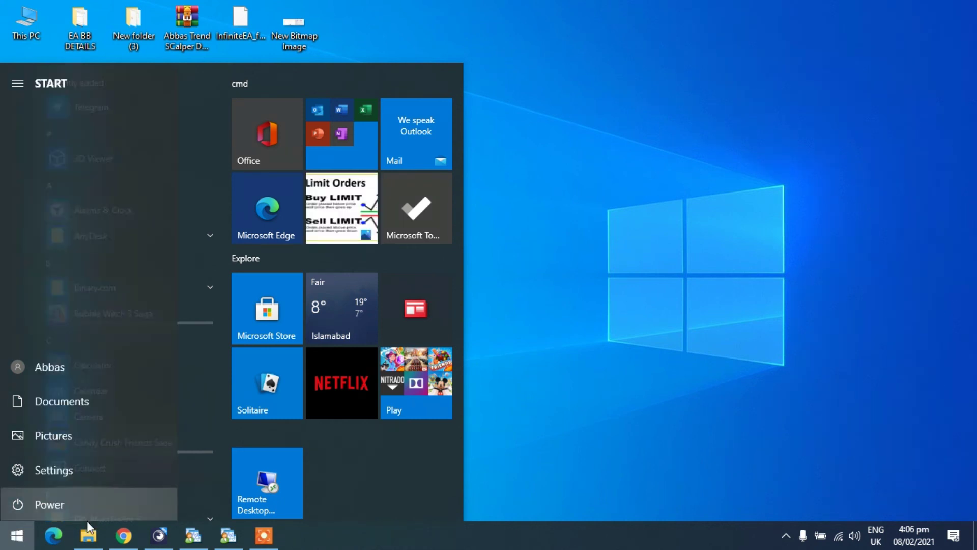
Step: Launch Remote Desktop Connection and connect to the saved VPS address
left_click(270, 481)
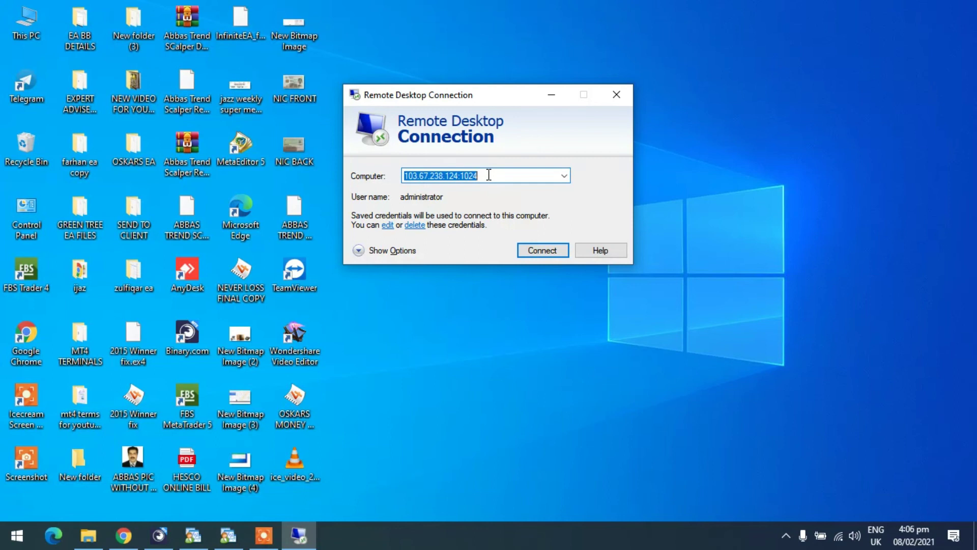
left_click(506, 175)
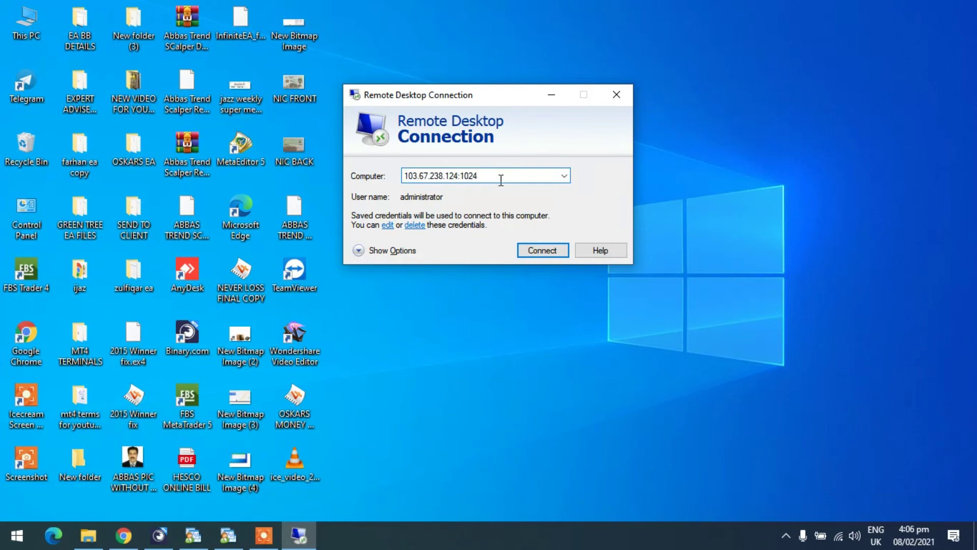
left_click(543, 250)
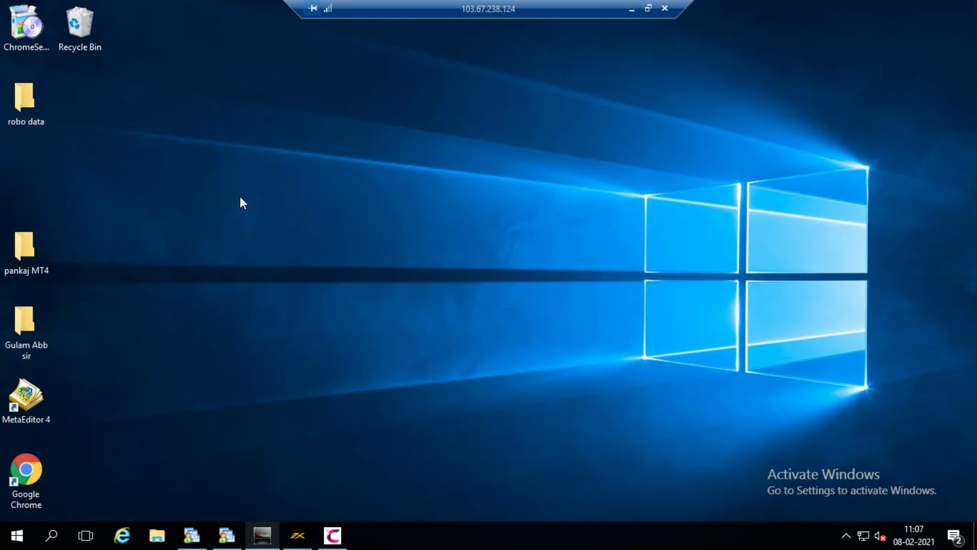
Step: Open the Program Files (x86) folder on the VPS's Local Disk (C:)
left_click(22, 104)
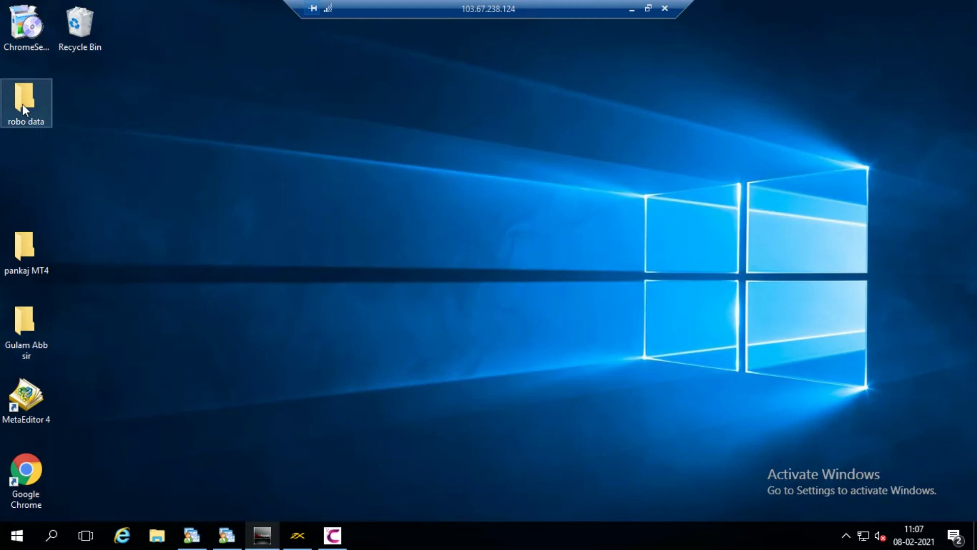
key("super+e")
double_click(390, 338)
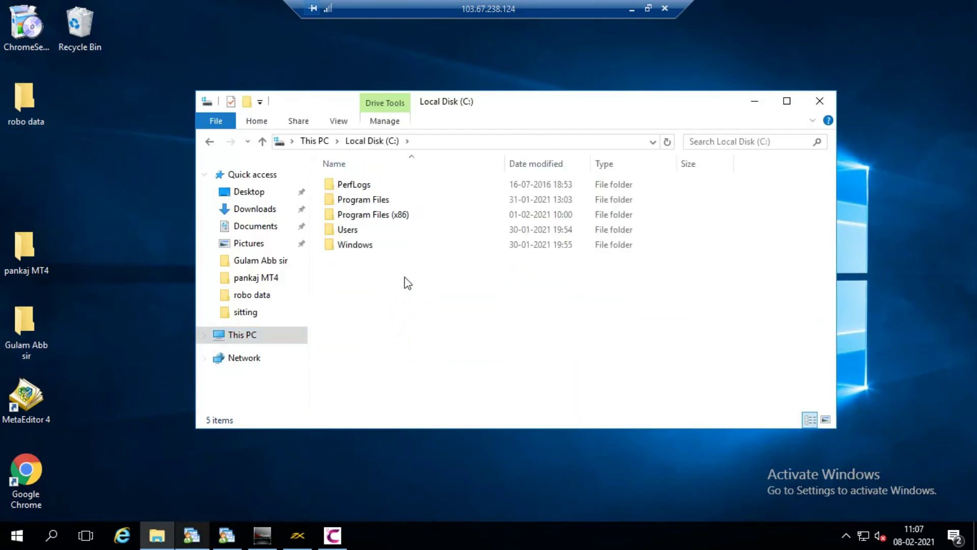
left_click(381, 219)
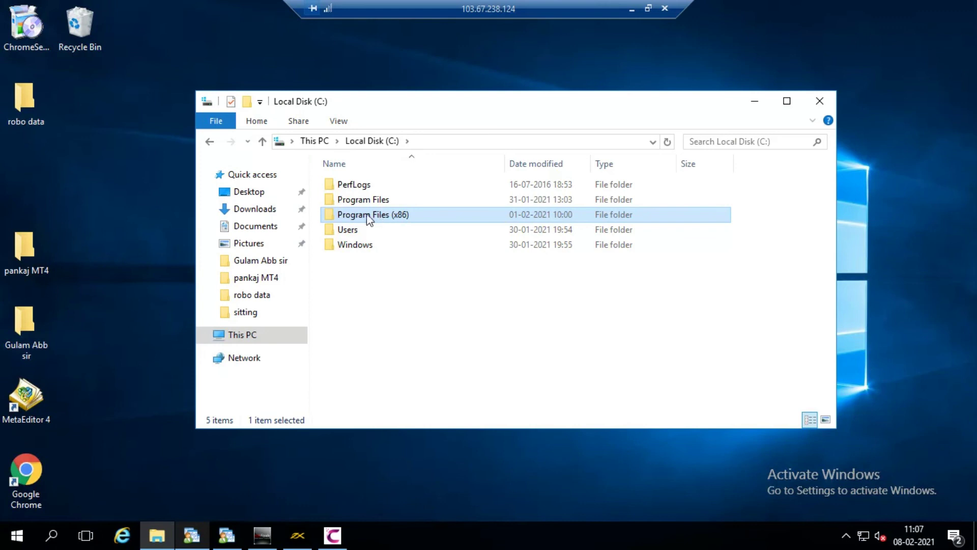
double_click(404, 216)
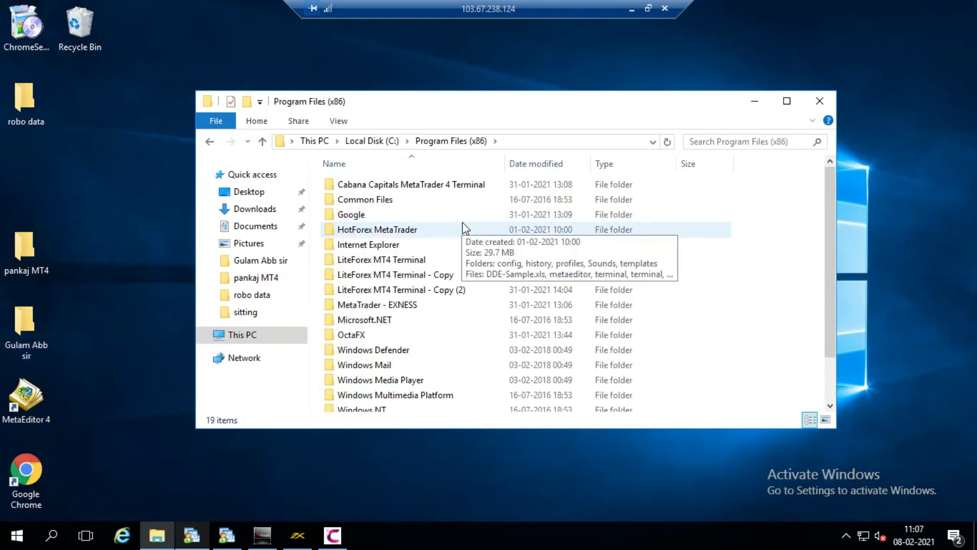
Step: Open the LiteForex MT4 Terminal - Copy (2) folder inside Program Files (x86)
scroll(464, 227, "down", 1)
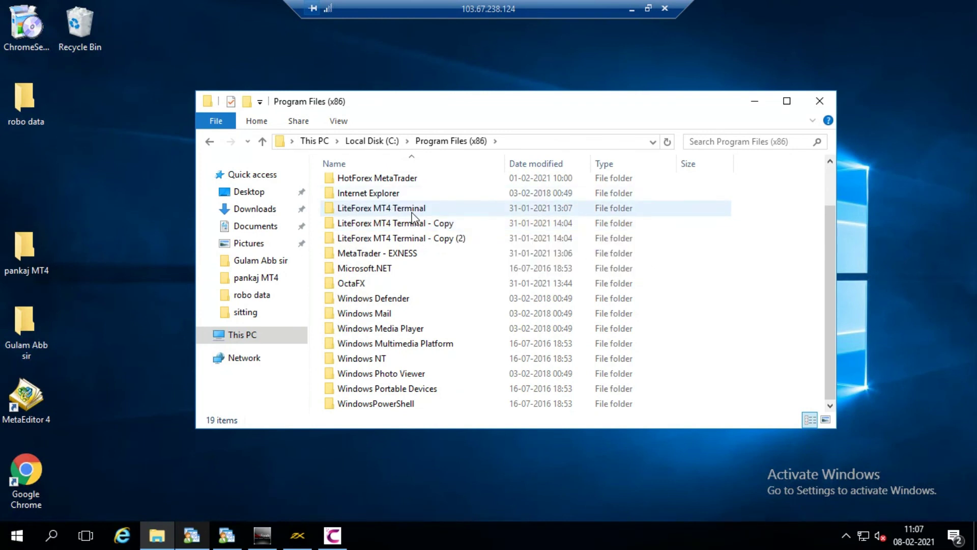
mouse_move(412, 217)
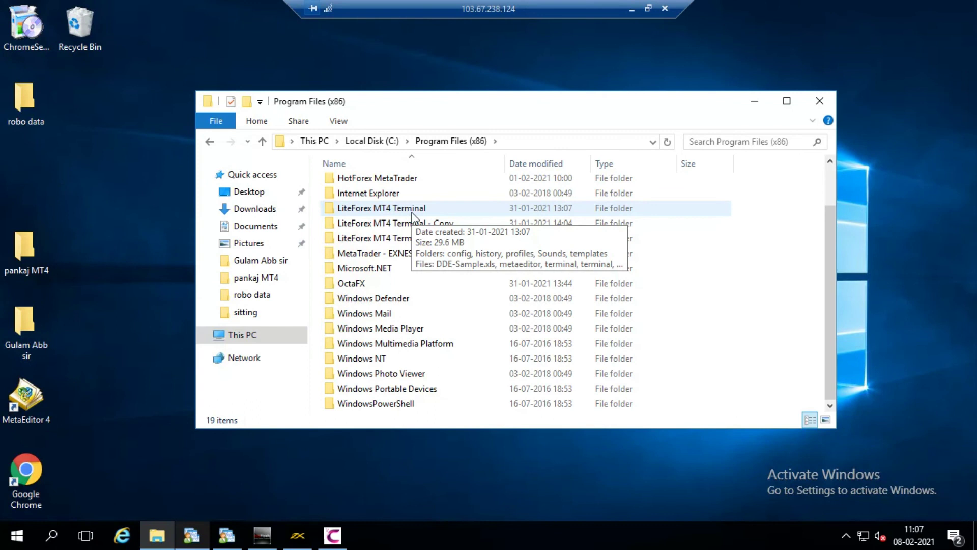
mouse_move(441, 278)
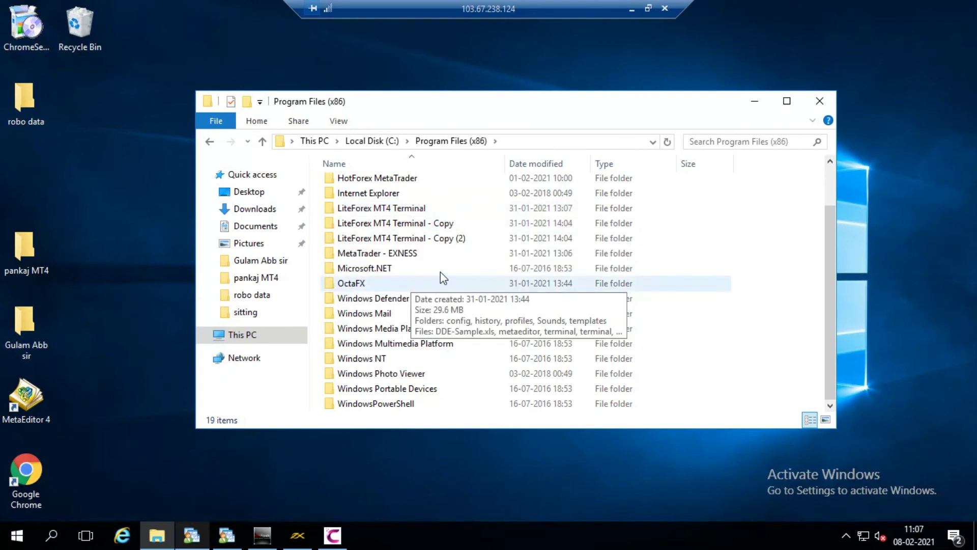
mouse_move(401, 245)
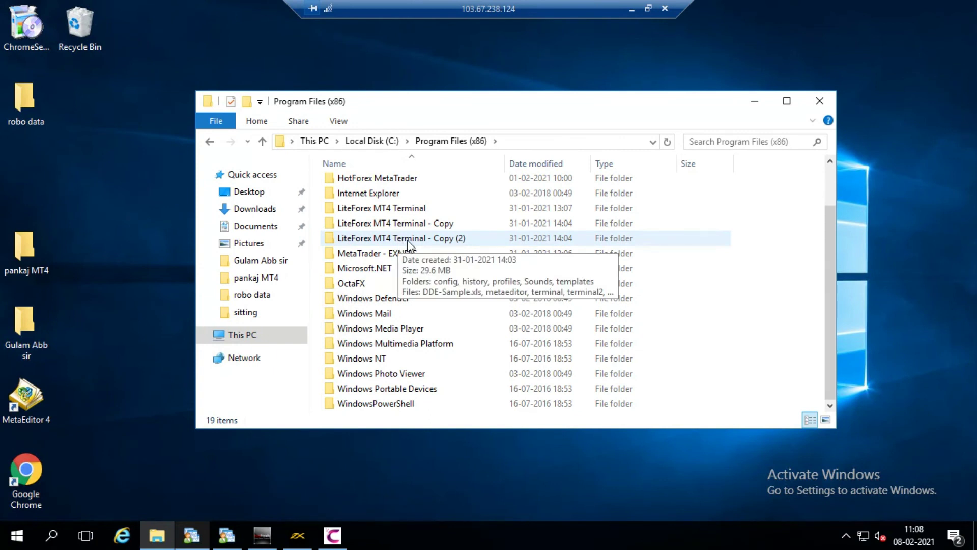
double_click(407, 240)
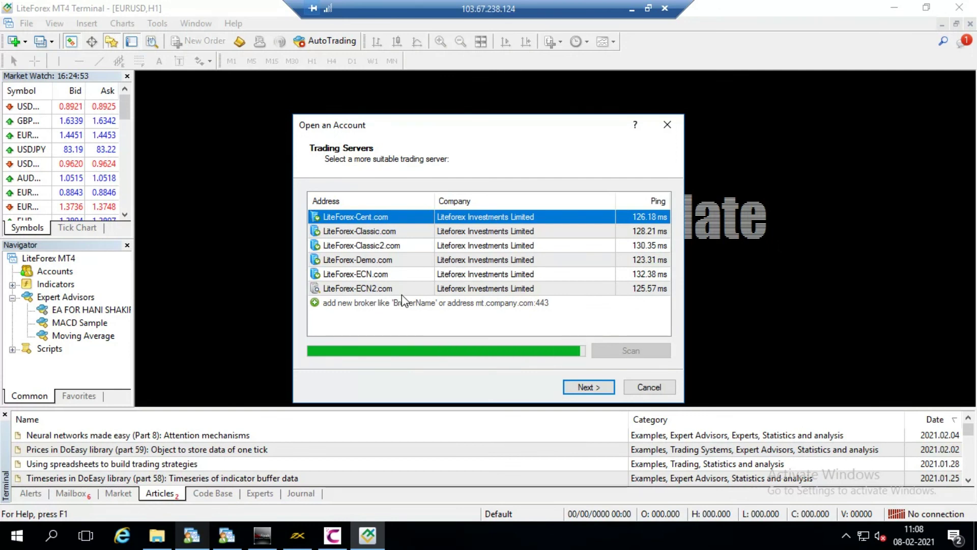
Step: Move the Open an Account wizard aside and begin adding a new broker server
left_click_drag(479, 128, 433, 117)
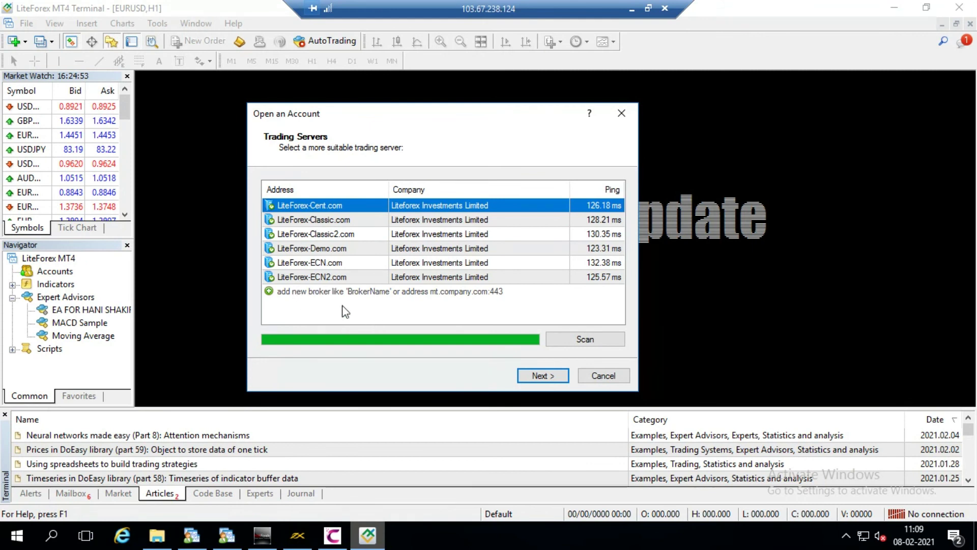
left_click(322, 291)
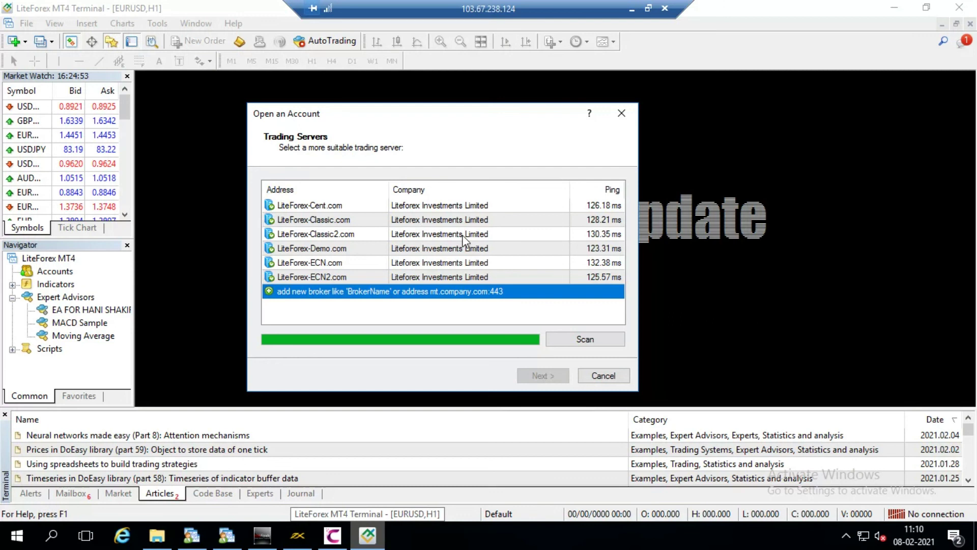
Step: Paste 'Exness-Real11' as the broker, scan, select that server and continue
left_click(347, 291)
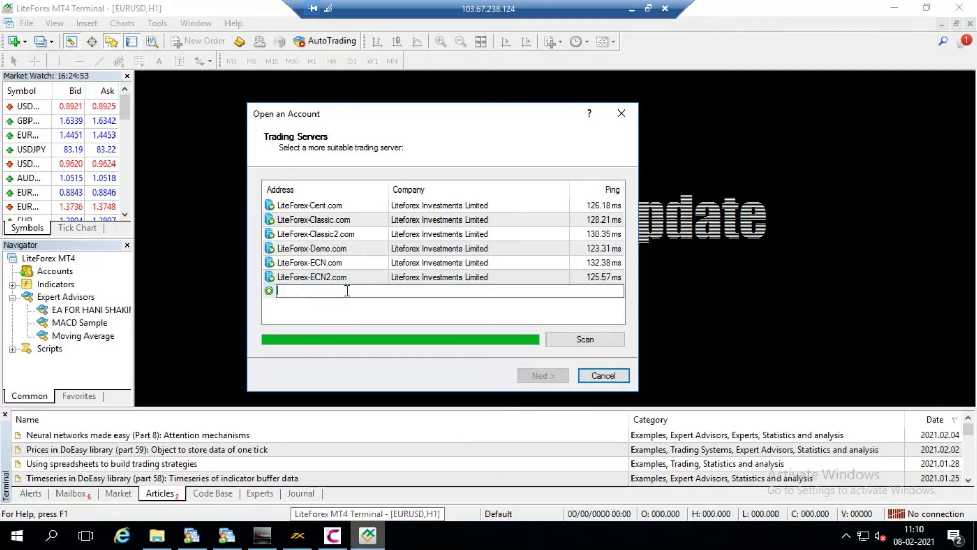
right_click(346, 292)
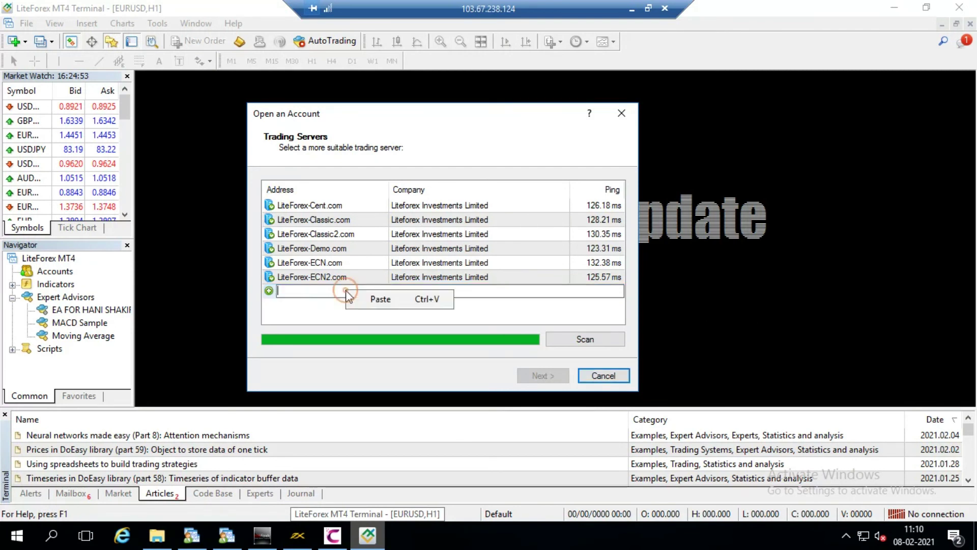
left_click(380, 300)
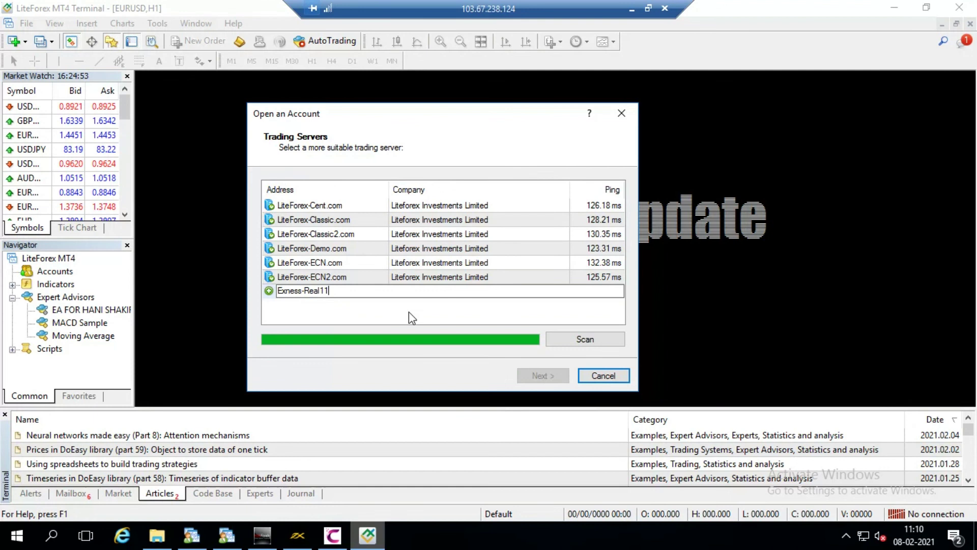
left_click(564, 336)
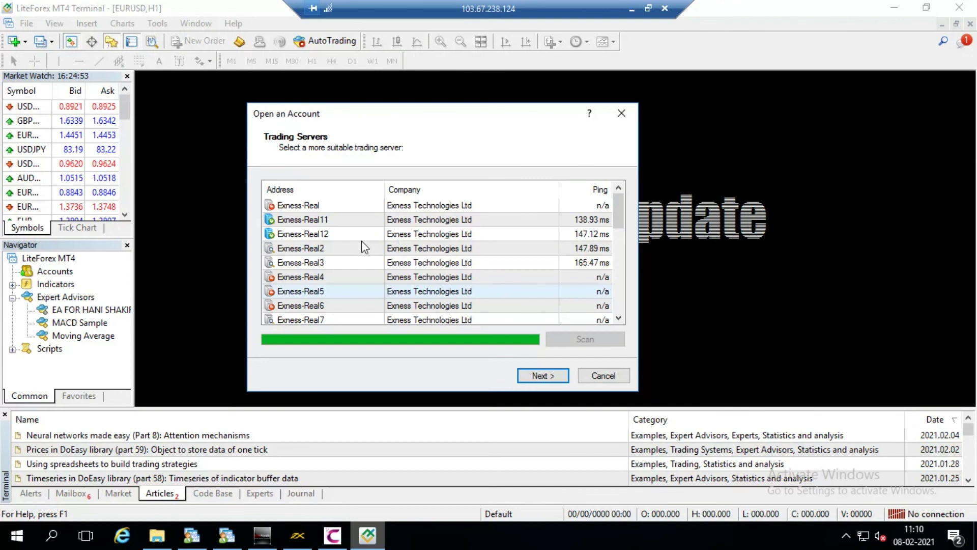
left_click(310, 220)
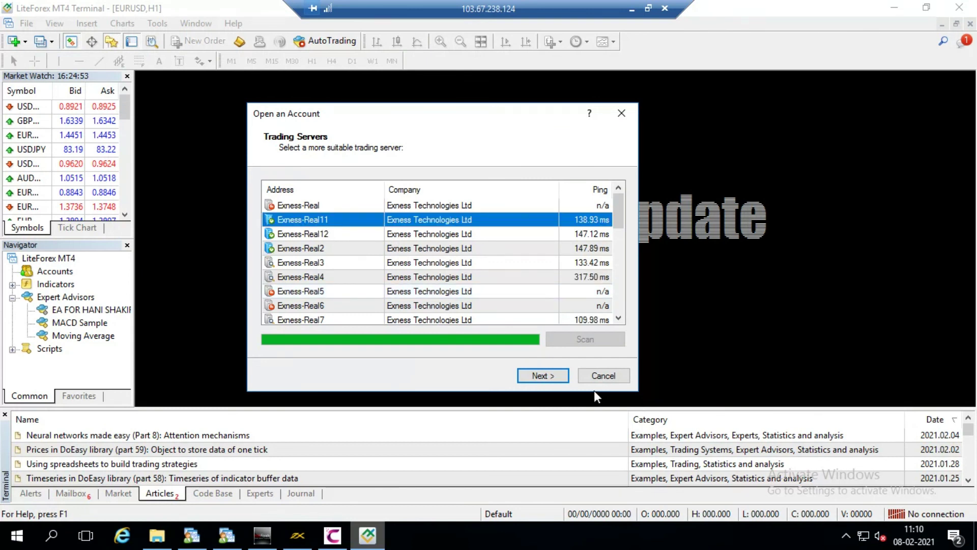
left_click(539, 377)
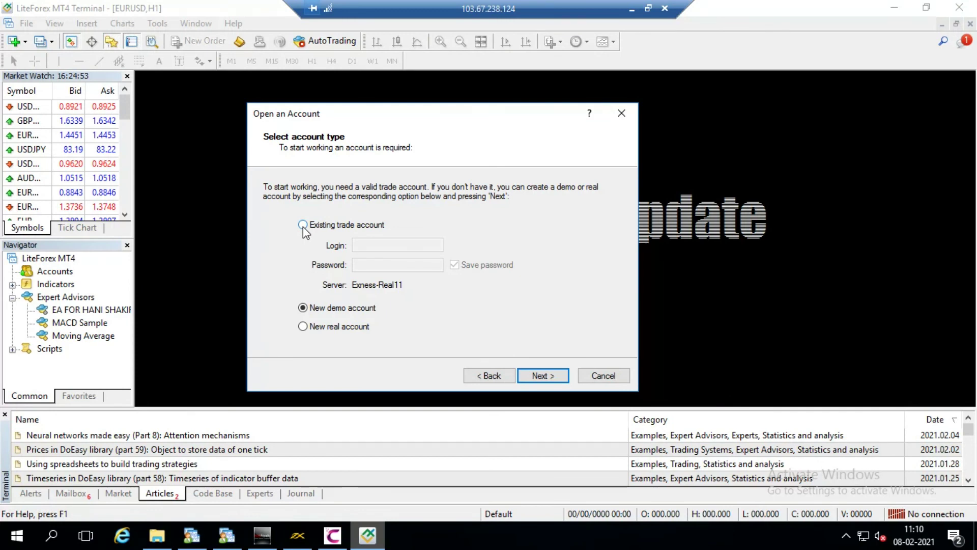
Step: Log into an existing trade account with its login number and password
left_click(304, 227)
left_click(383, 248)
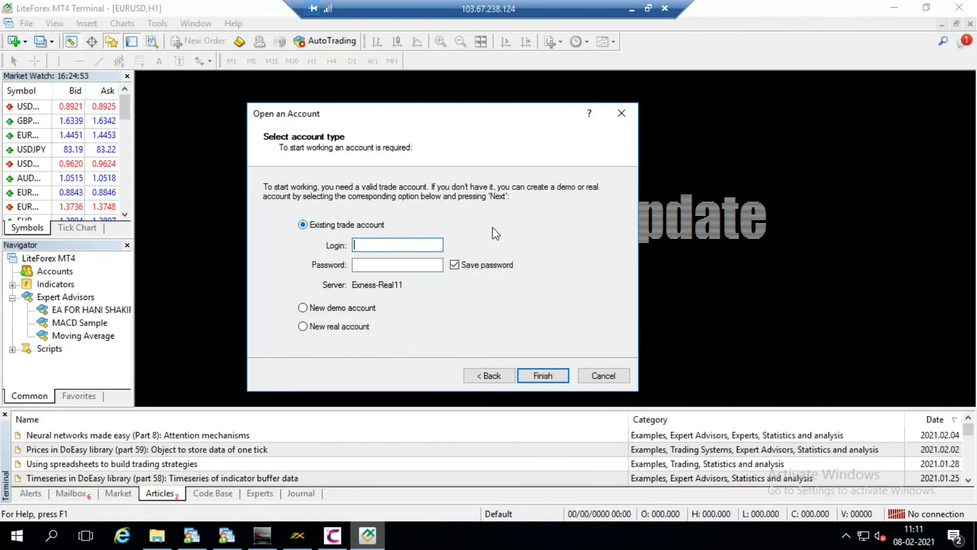
left_click(414, 264)
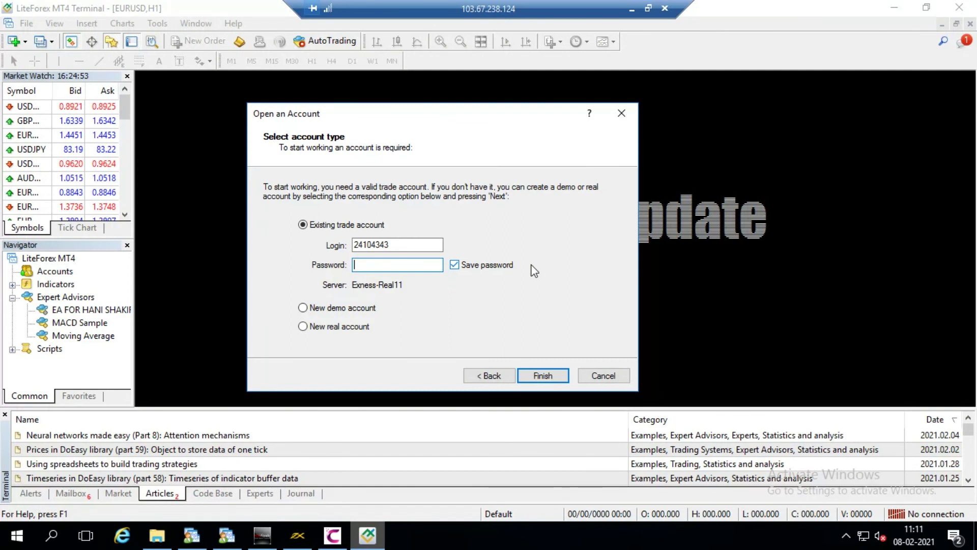
type("************")
left_click(541, 377)
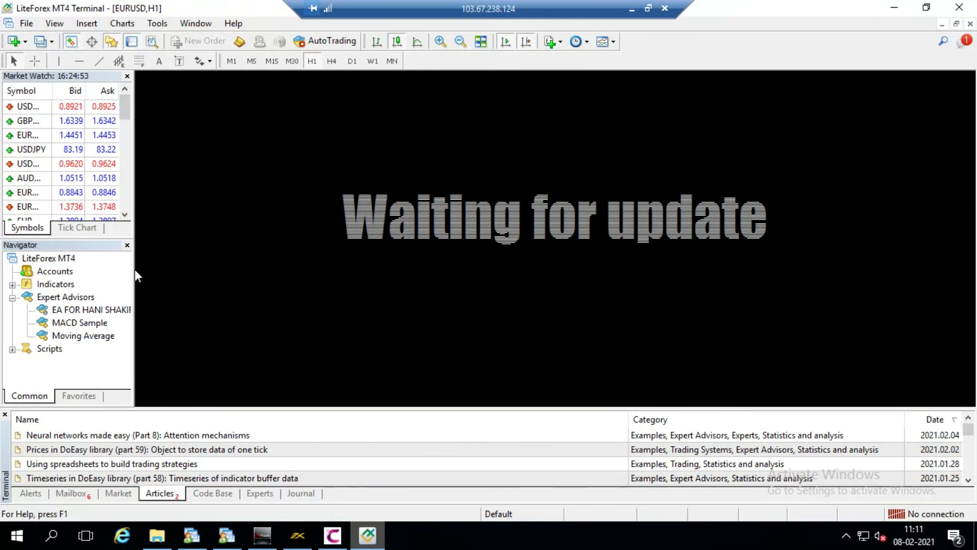
Step: Narrow the side panels and delete the MACD indicator window from the EURUSD H1 chart
left_click_drag(131, 270, 96, 271)
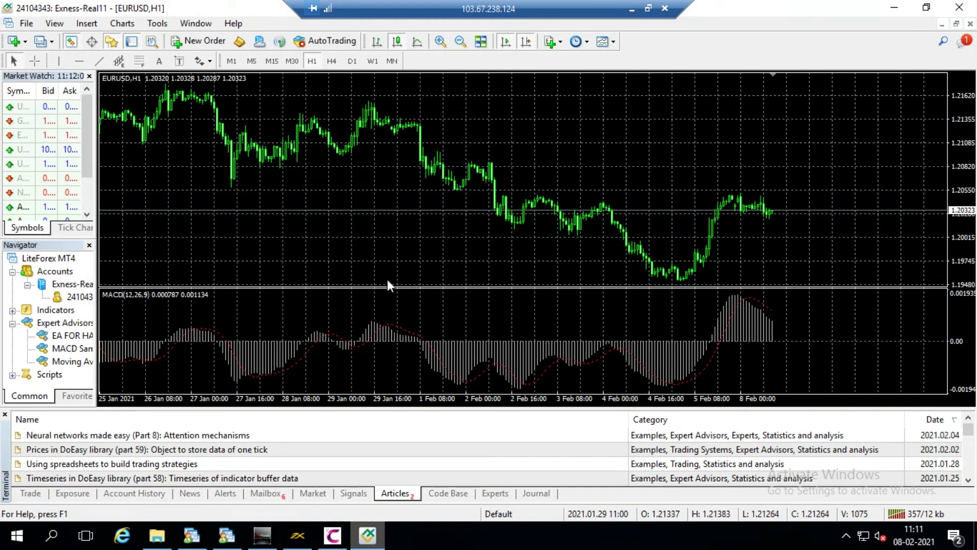
right_click(408, 308)
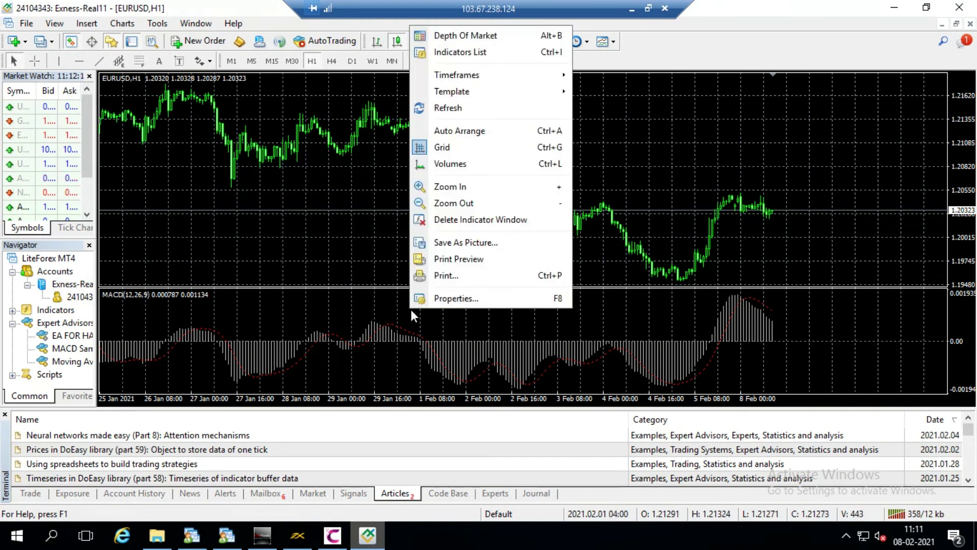
left_click(453, 221)
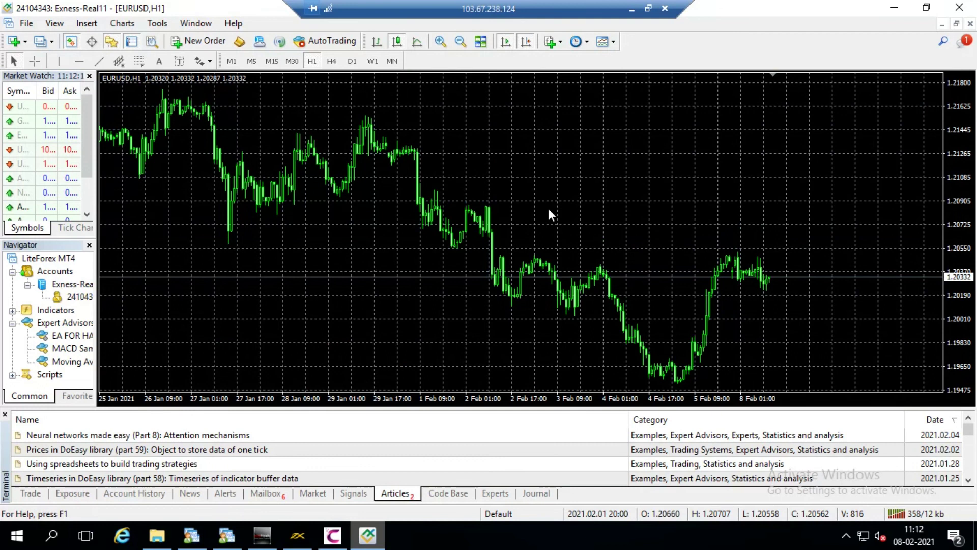
left_click(506, 147)
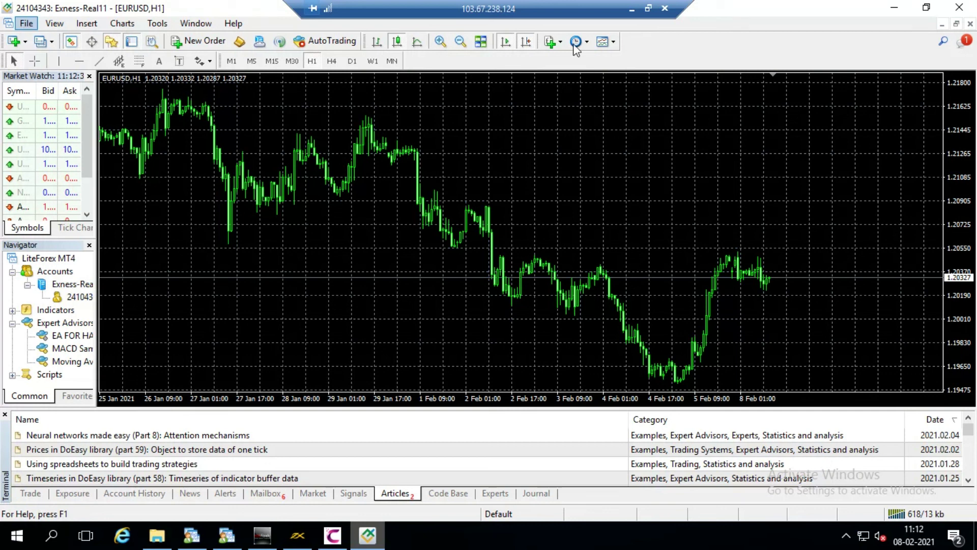
Step: Minimize MT4 and close the leftover terminal and shortcuts folders on the desktop
left_click(894, 9)
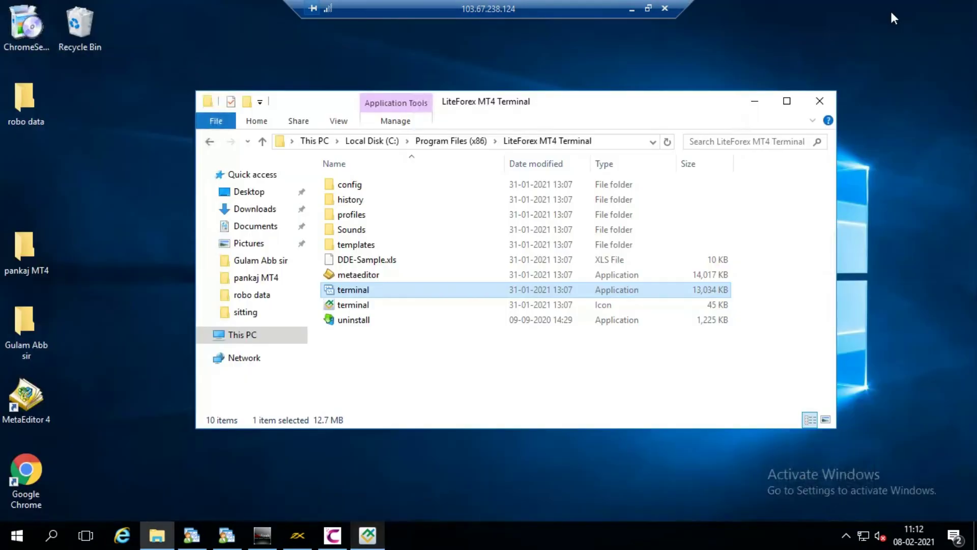
left_click(821, 99)
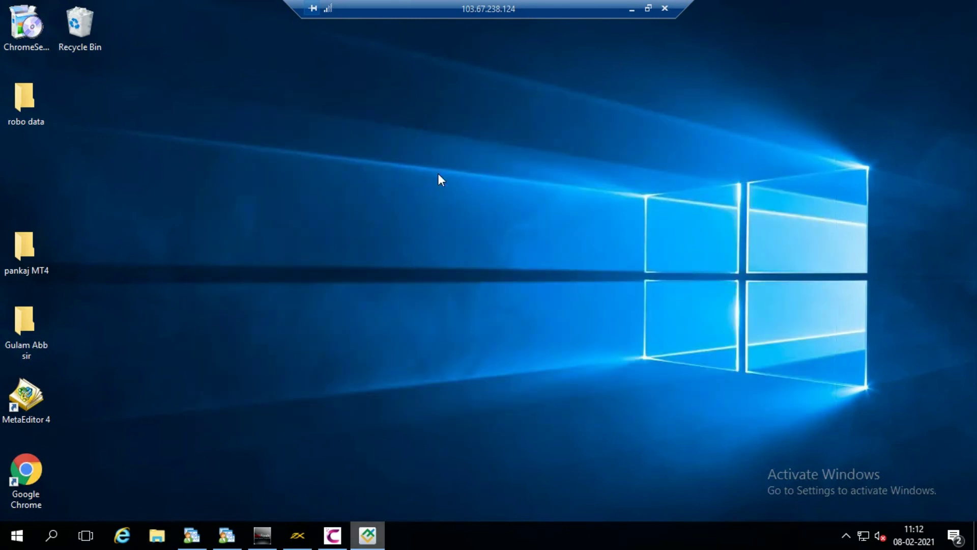
double_click(26, 327)
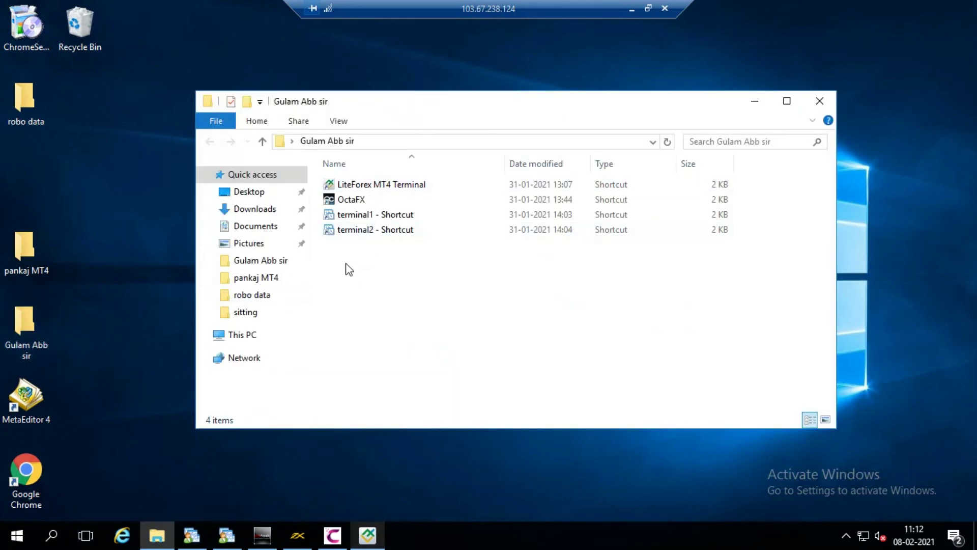
left_click(817, 101)
Step: Copy the expert advisor .ex4 file from the robo data folder, then restore MT4
double_click(23, 99)
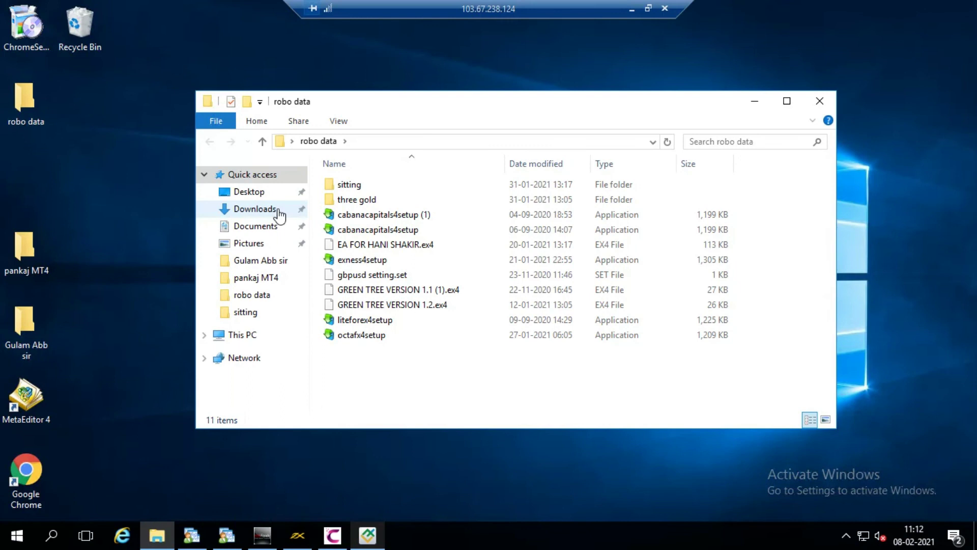
right_click(409, 246)
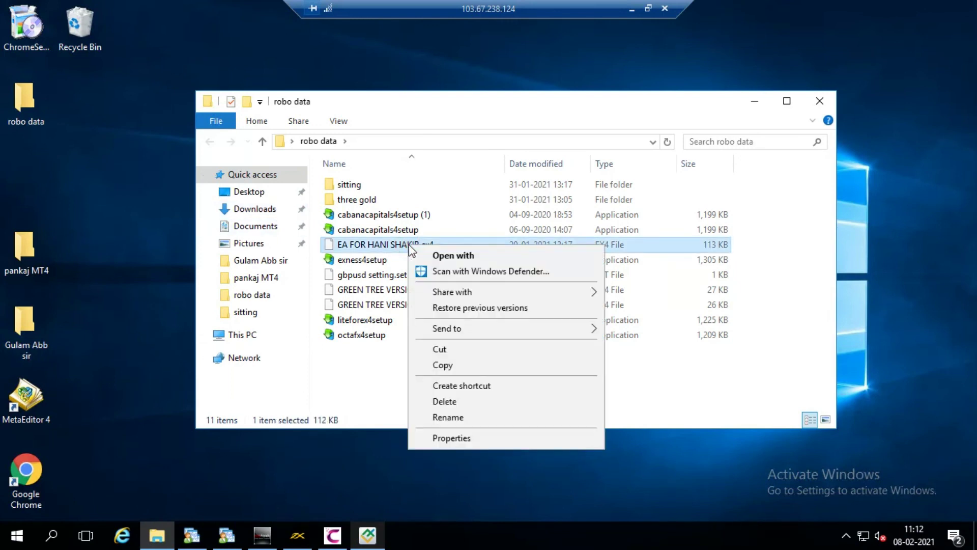
left_click(439, 365)
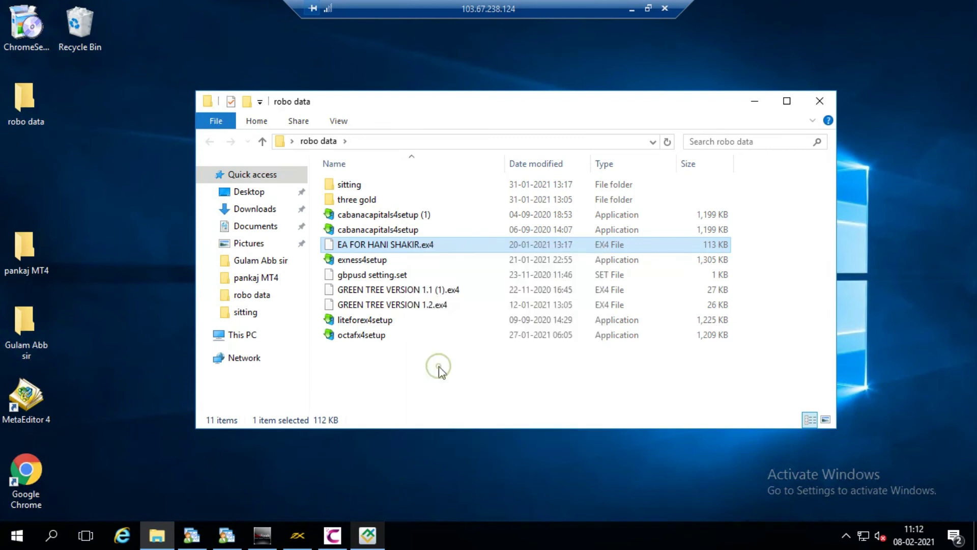
left_click(820, 100)
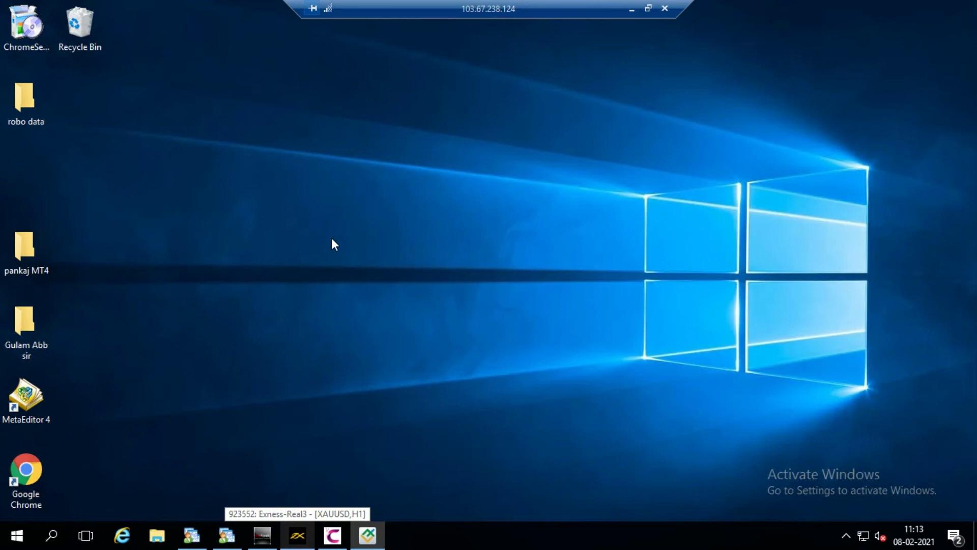
left_click(368, 535)
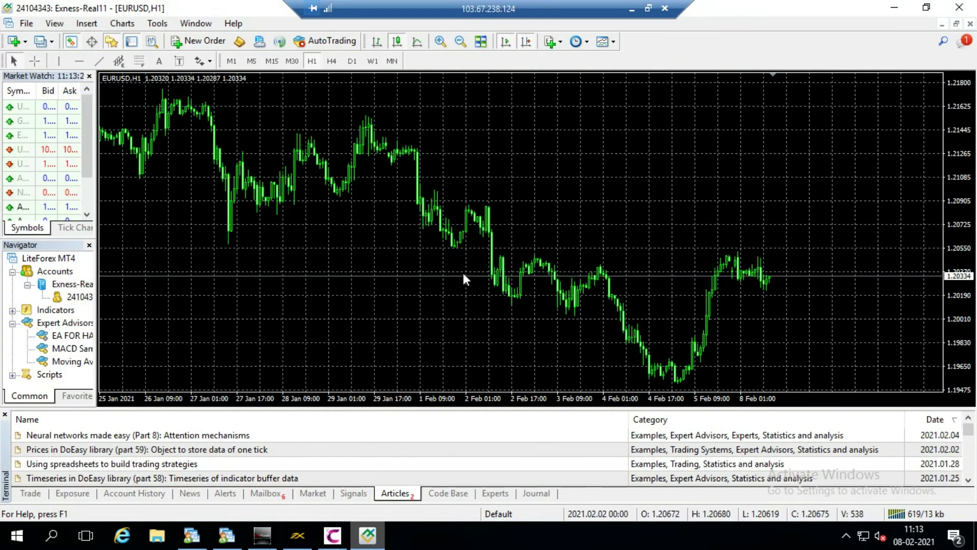
Step: Paste the expert advisor into the data folder's MQL4\Experts, replacing the old file, then close it
left_click(28, 23)
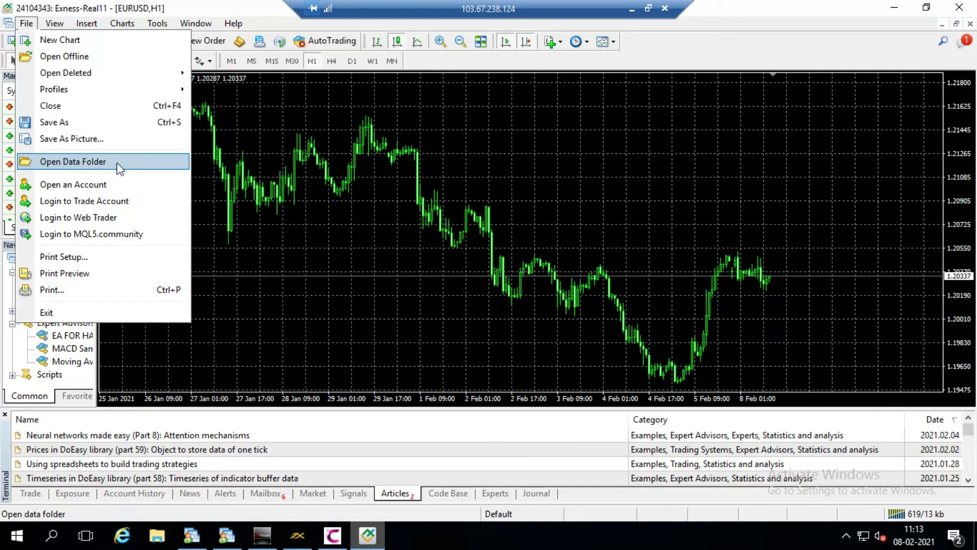
left_click(120, 167)
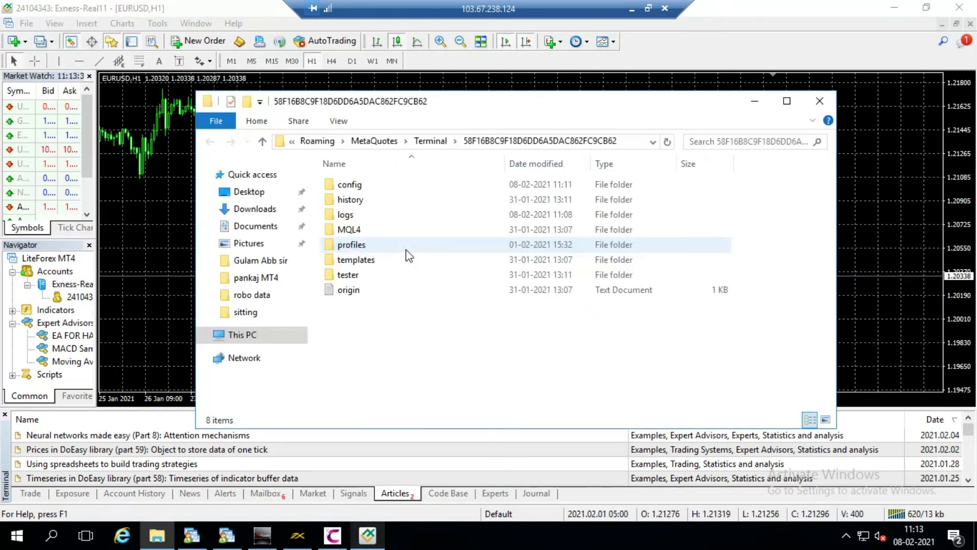
double_click(355, 230)
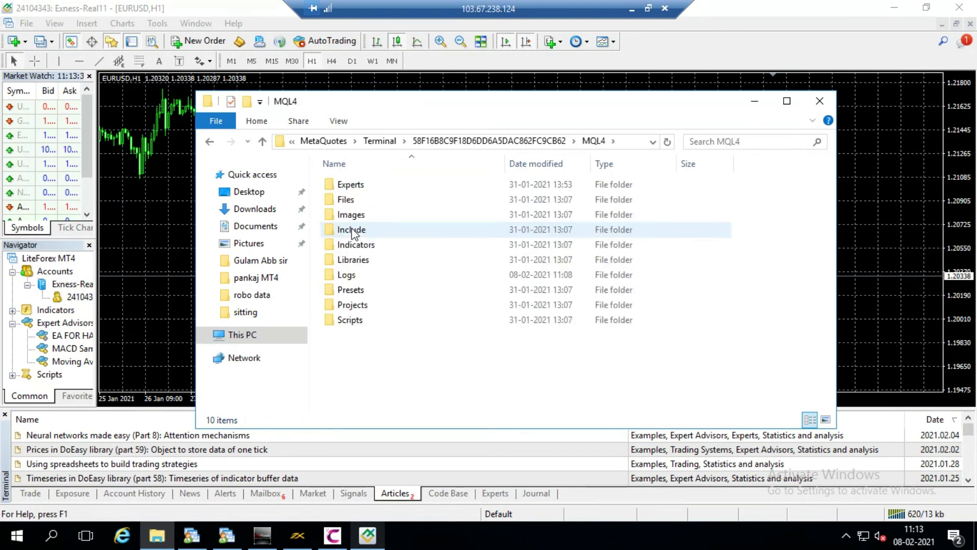
double_click(357, 186)
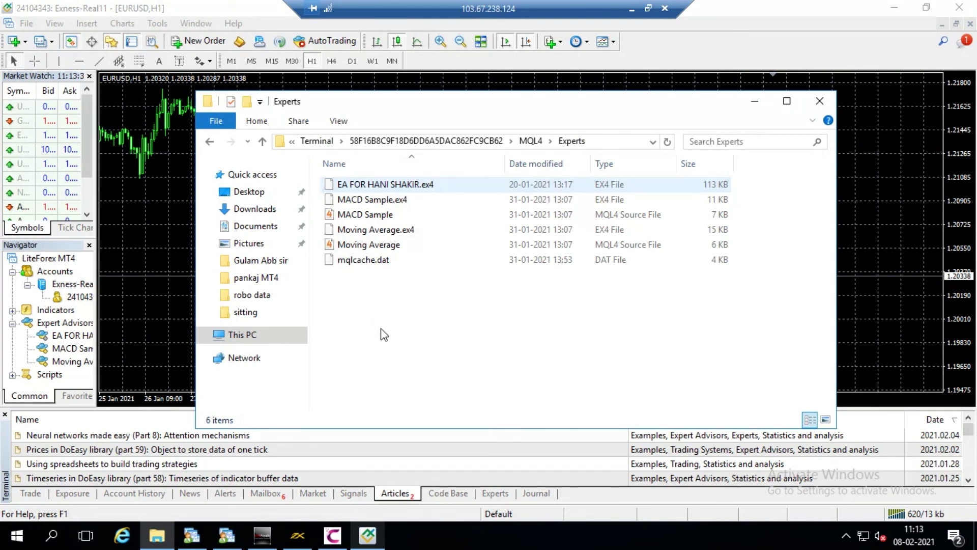
right_click(395, 294)
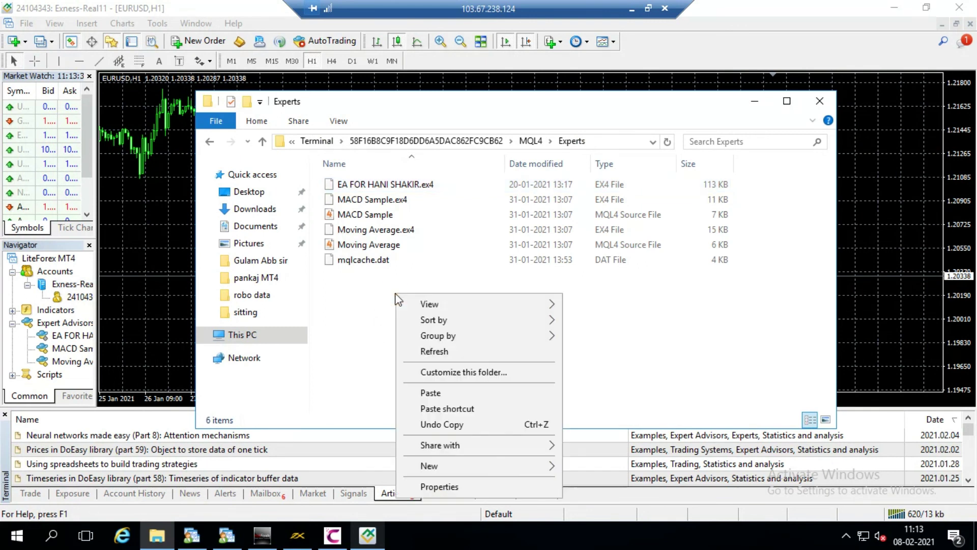
left_click(434, 394)
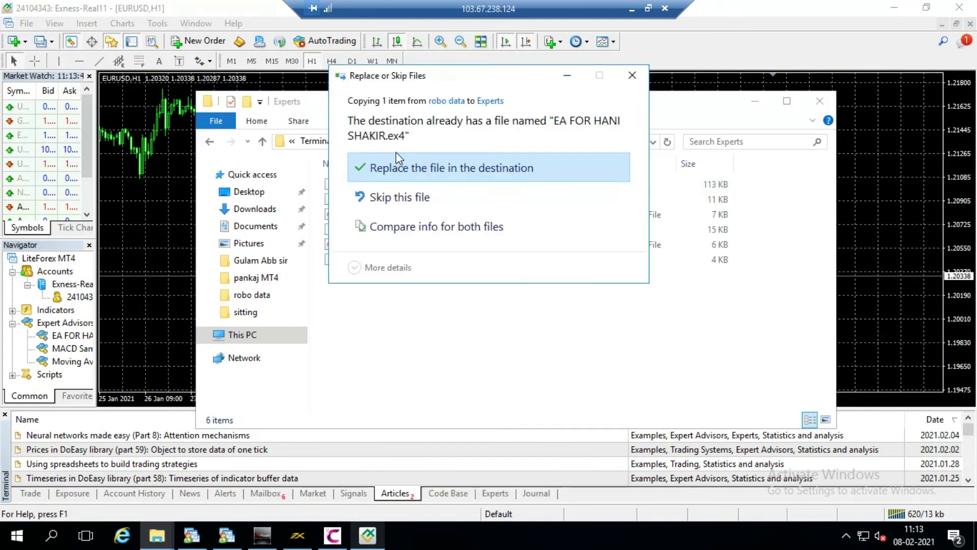
left_click(406, 170)
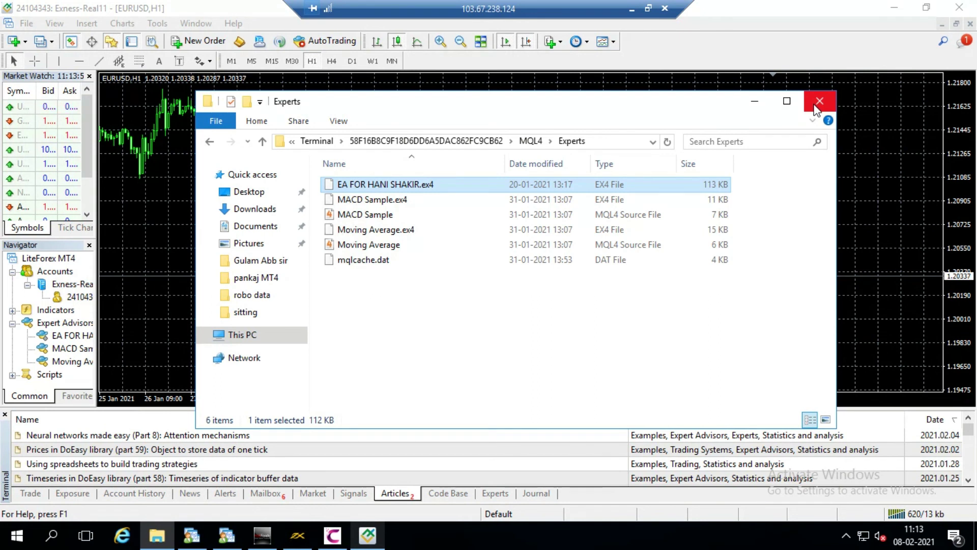
left_click(819, 102)
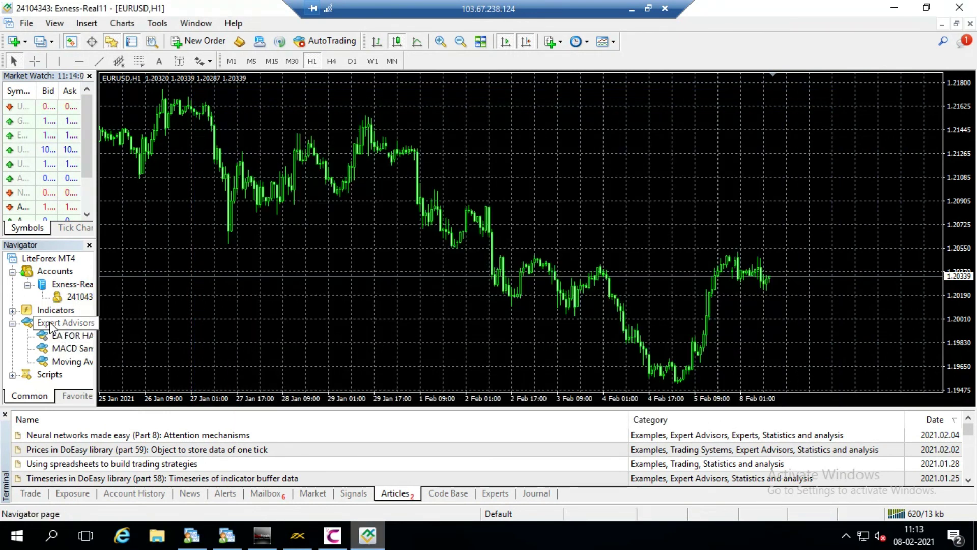
Step: Refresh the Navigator's Expert Advisors list so the new expert advisor appears
left_click(71, 326)
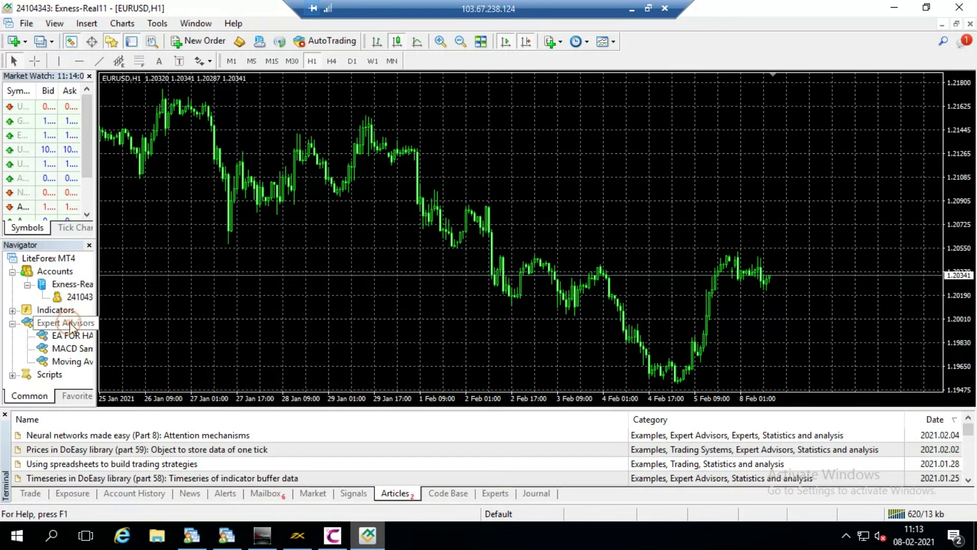
right_click(70, 326)
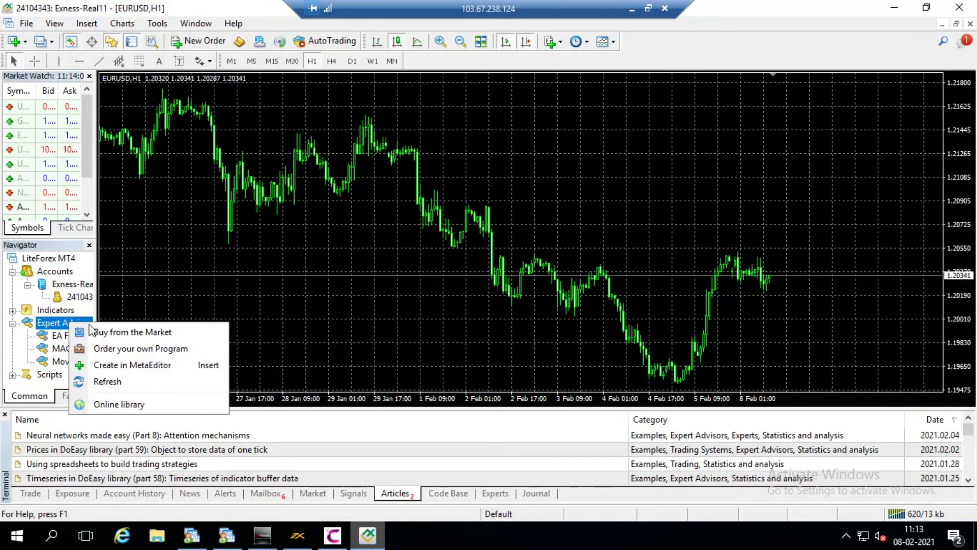
left_click(108, 382)
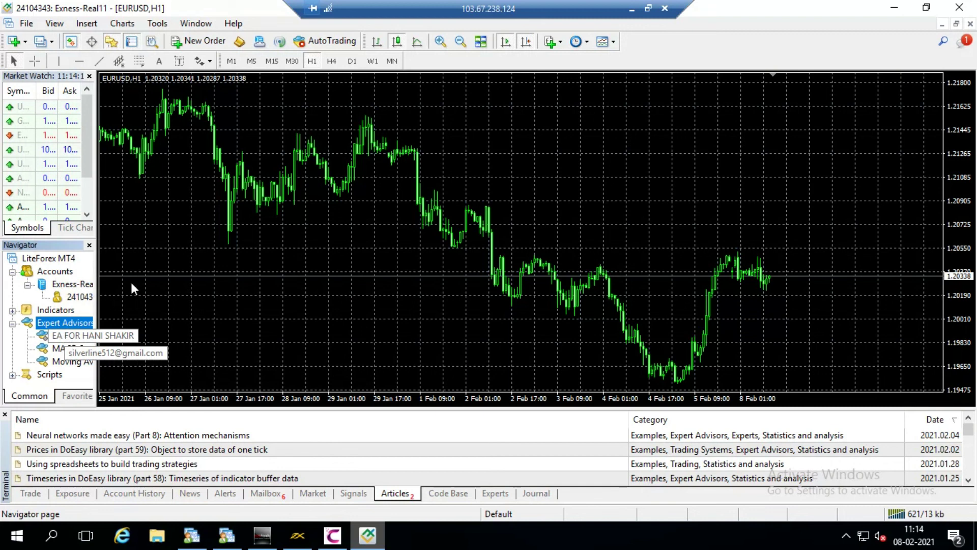
Step: Switch the EURUSD chart to M5 and scroll back through recent bars
left_click(251, 61)
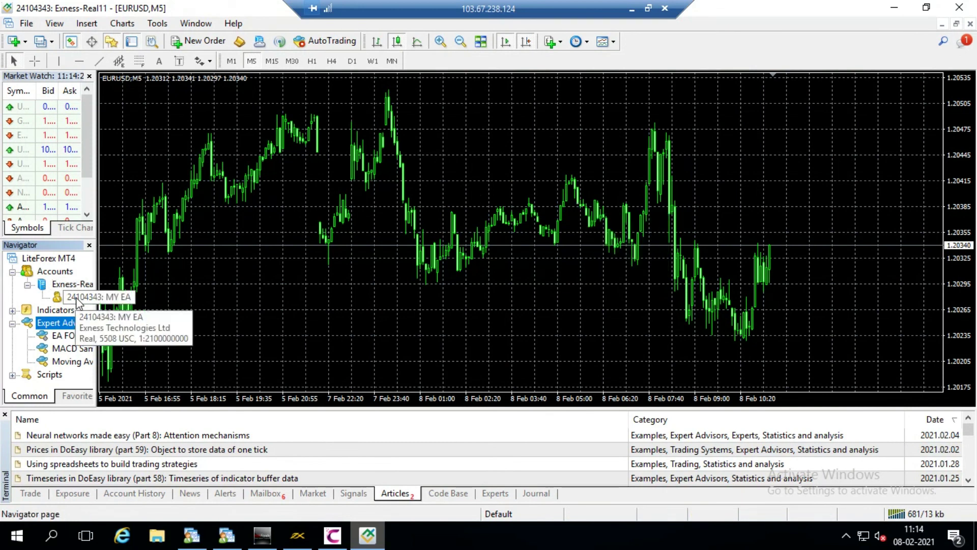
scroll(245, 307, "up", 3)
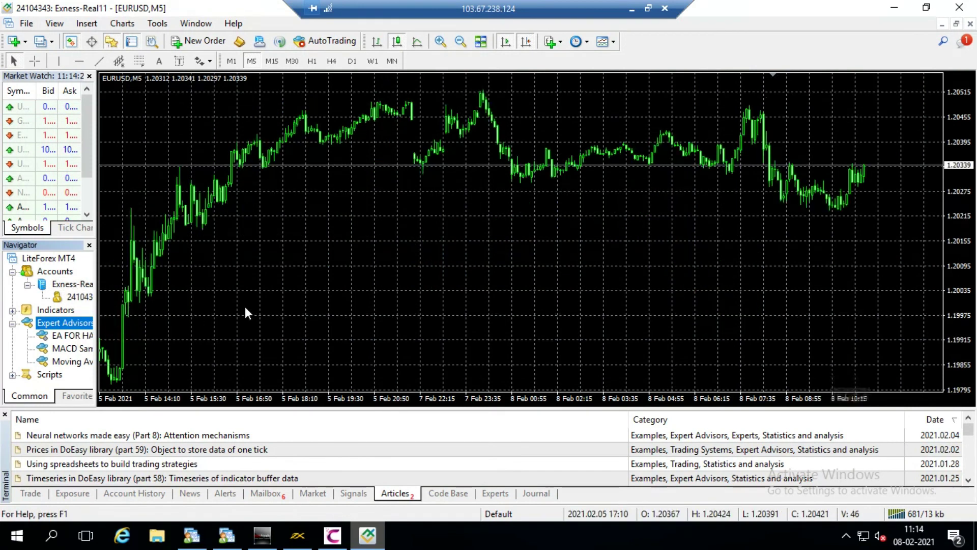
scroll(246, 306, "up", 8)
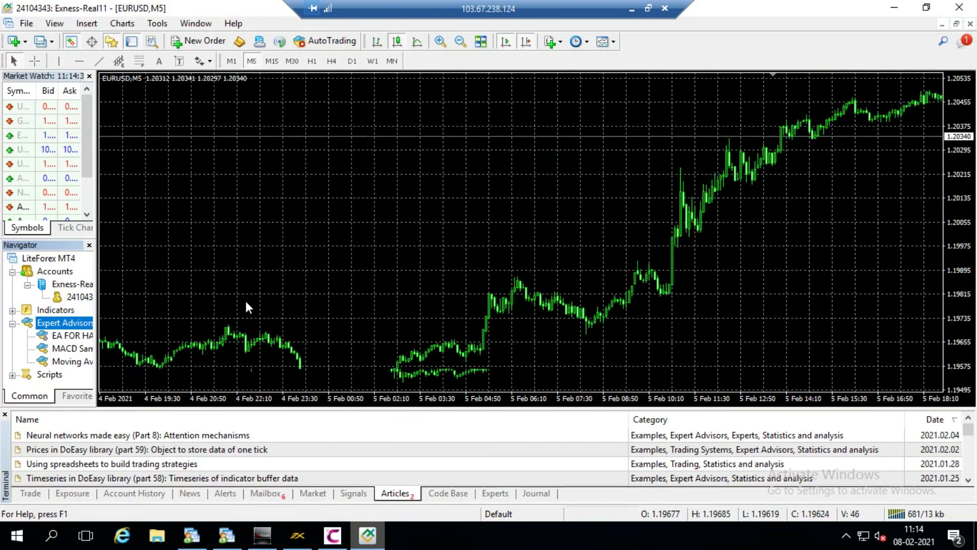
scroll(246, 300, "up", 5)
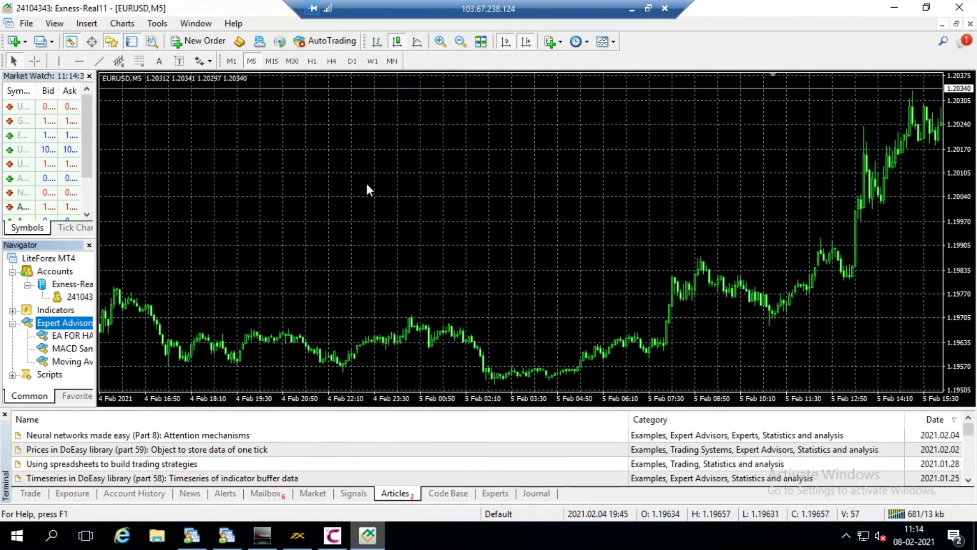
scroll(421, 226, "down", 15)
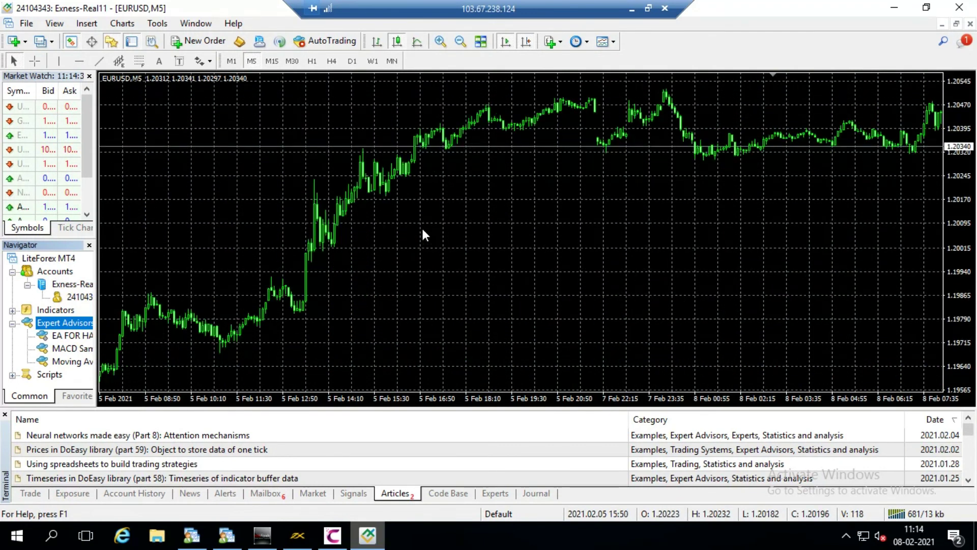
Step: List the open orders in the Trade tab and drag a EURUSDc order onto the chart
left_click(31, 493)
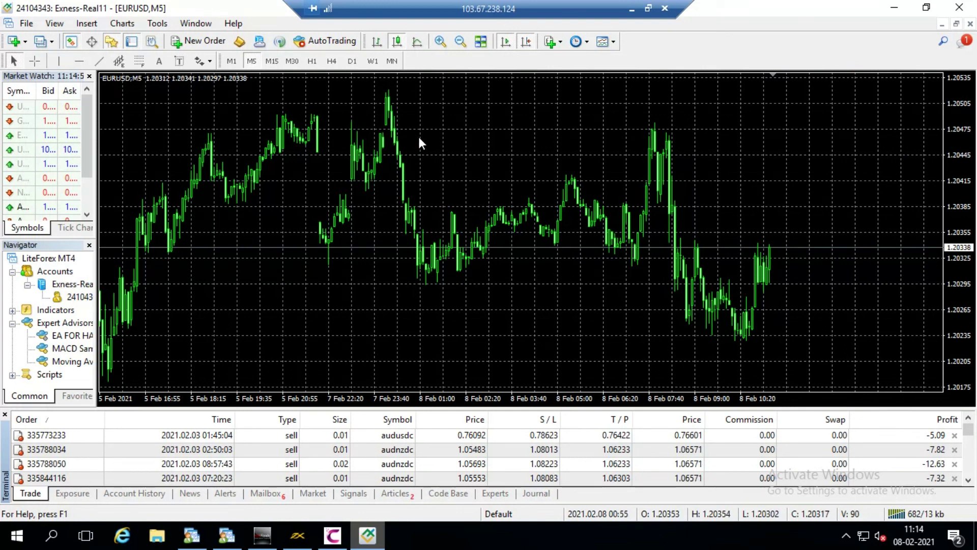
scroll(385, 455, "down", 5)
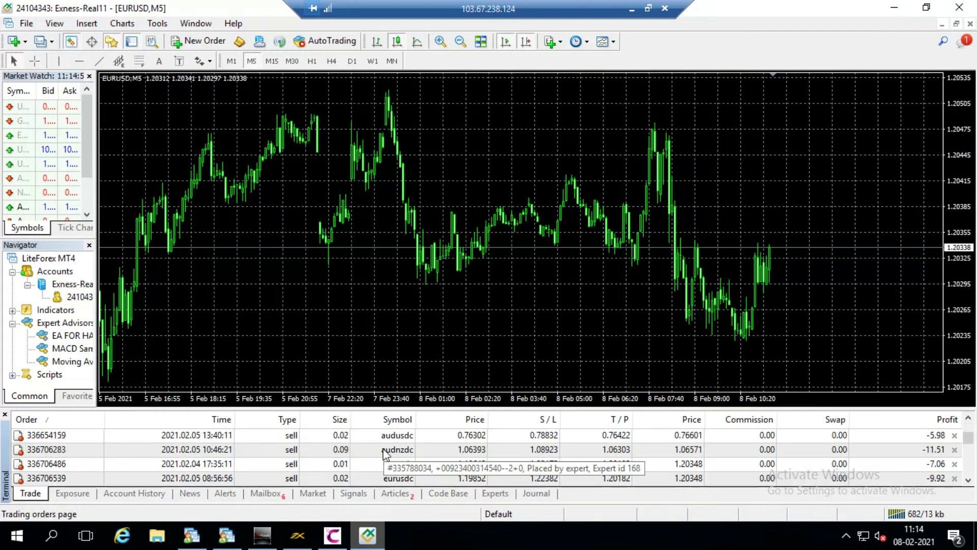
scroll(386, 454, "down", 2)
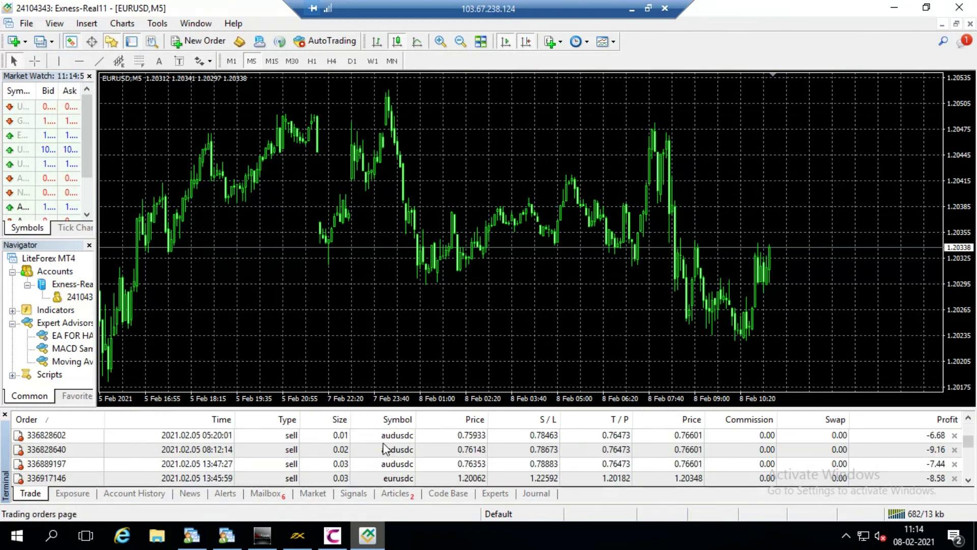
scroll(379, 462, "down", 3)
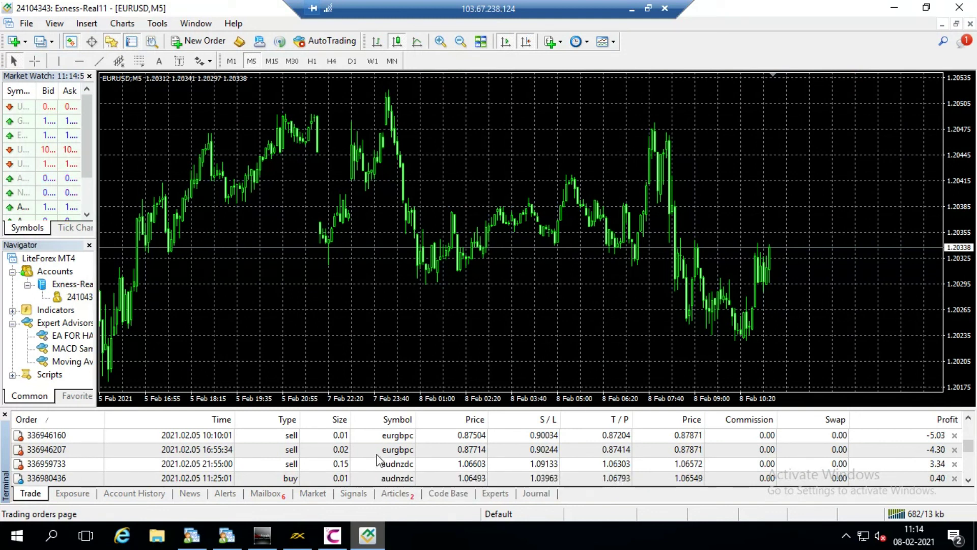
scroll(377, 461, "down", 3)
scroll(377, 460, "down", 3)
scroll(374, 456, "down", 3)
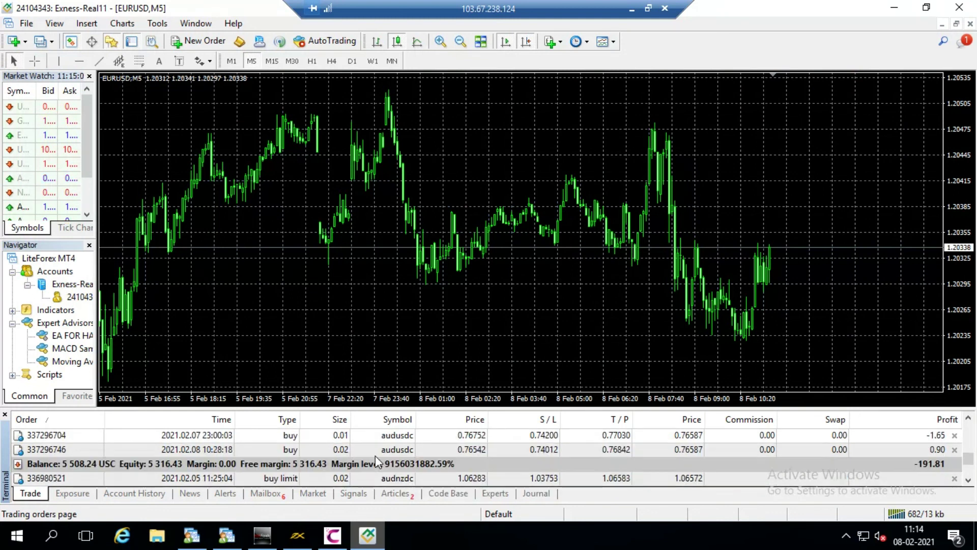
scroll(375, 456, "down", 3)
scroll(374, 456, "up", 3)
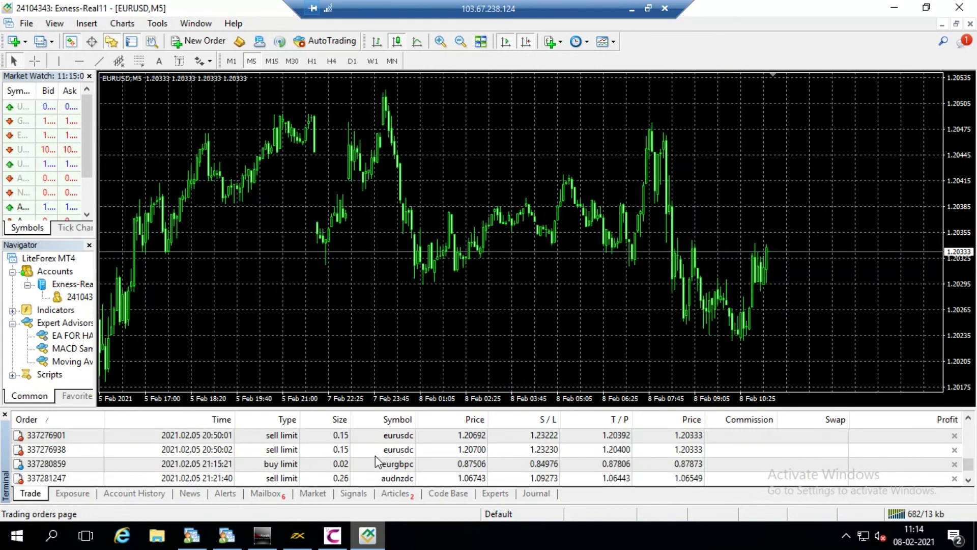
left_click_drag(374, 451, 363, 270)
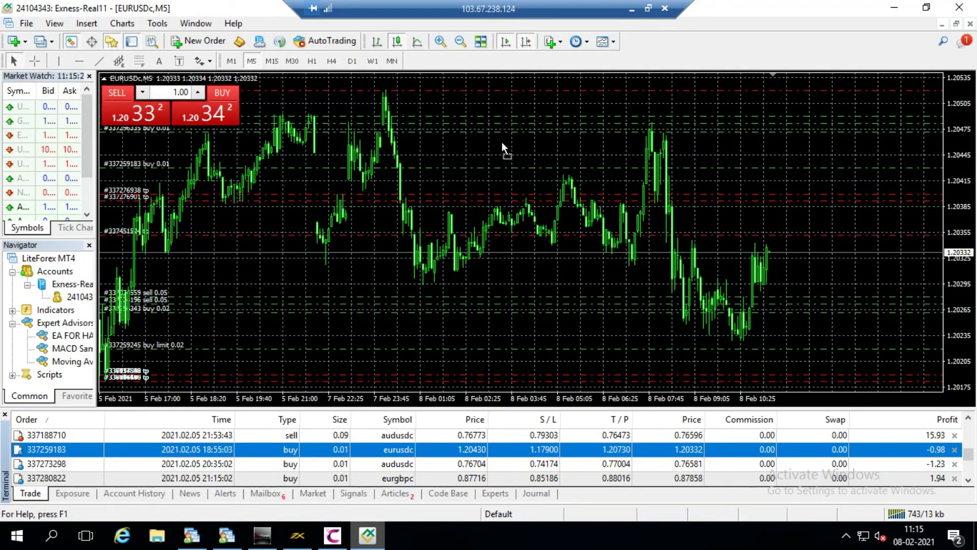
left_click_drag(503, 145, 501, 142)
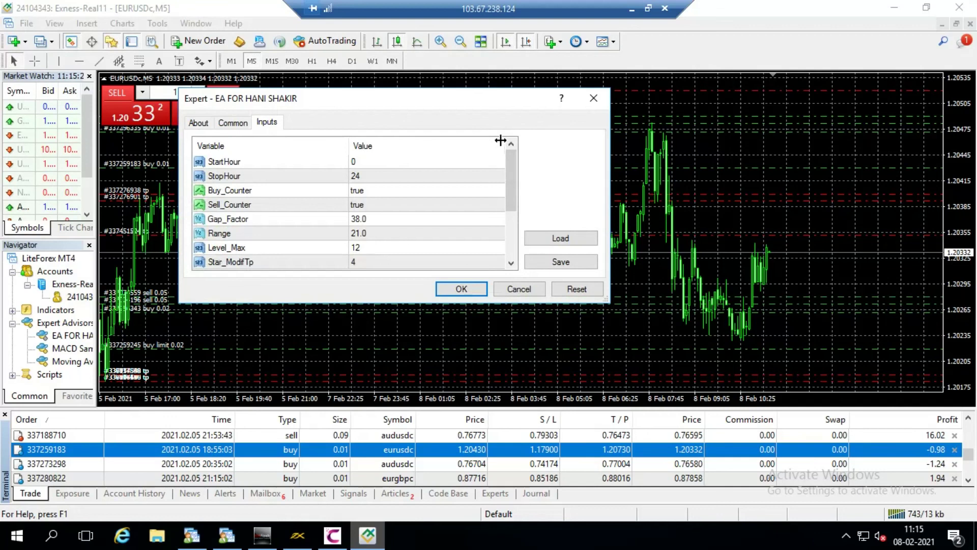
left_click_drag(494, 99, 564, 132)
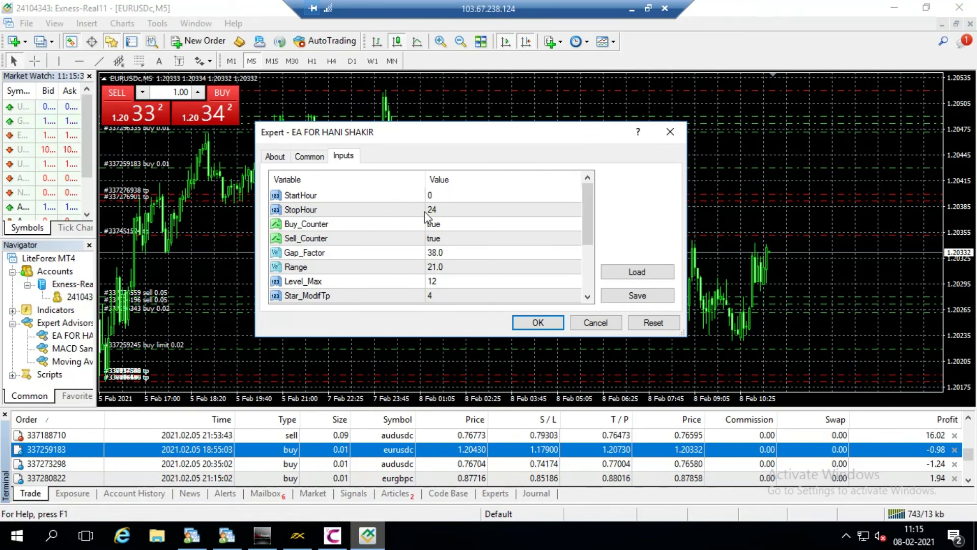
left_click_drag(588, 189, 579, 282)
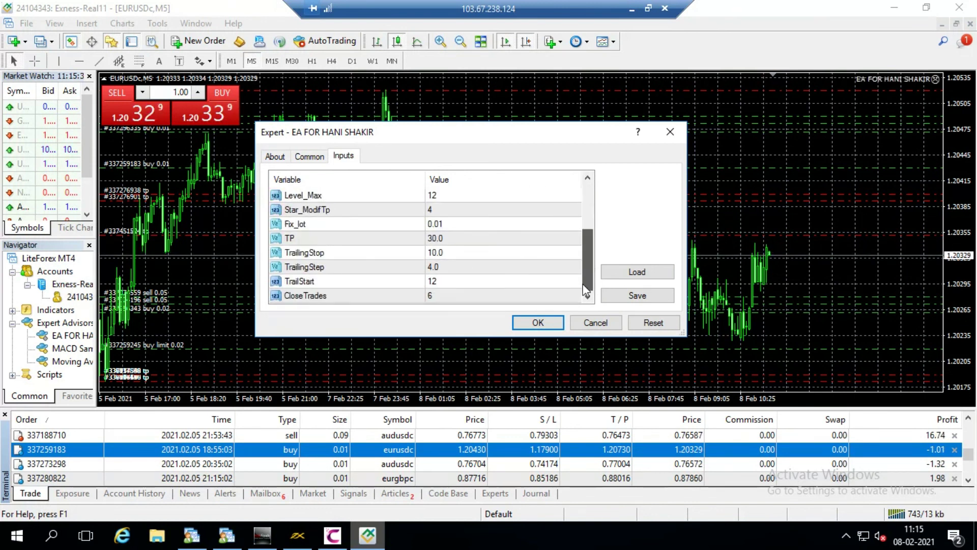
left_click(459, 224)
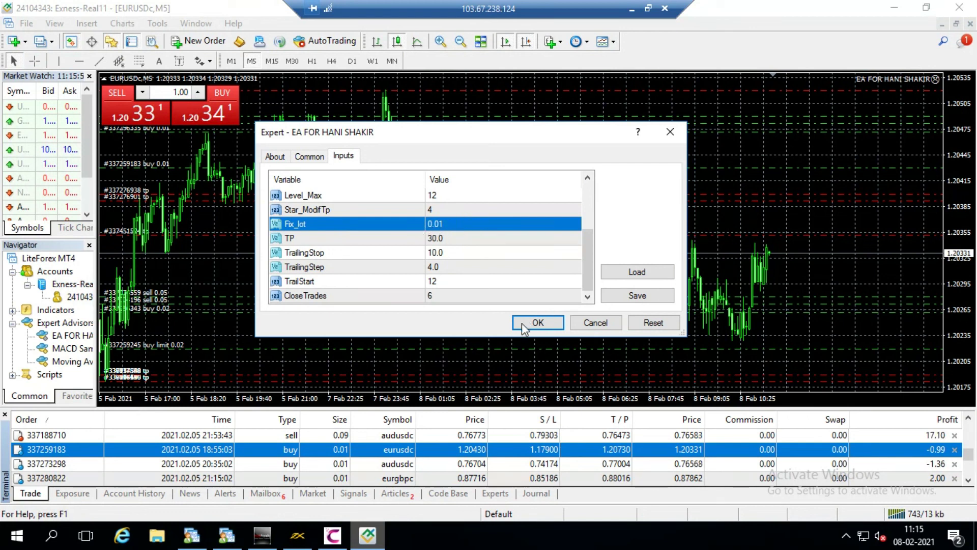
Step: Review the EA's Common and About tabs, then accept the default inputs with OK
left_click(309, 157)
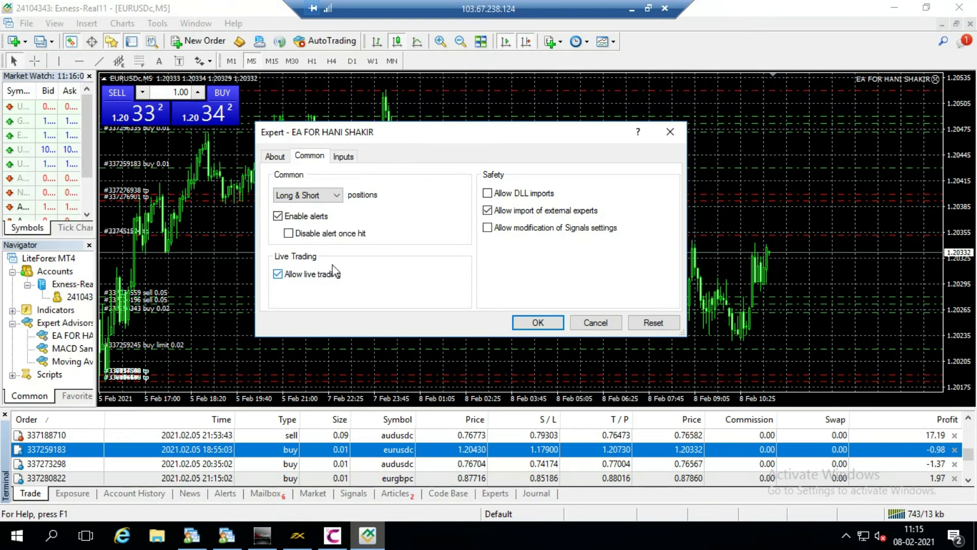
left_click(282, 161)
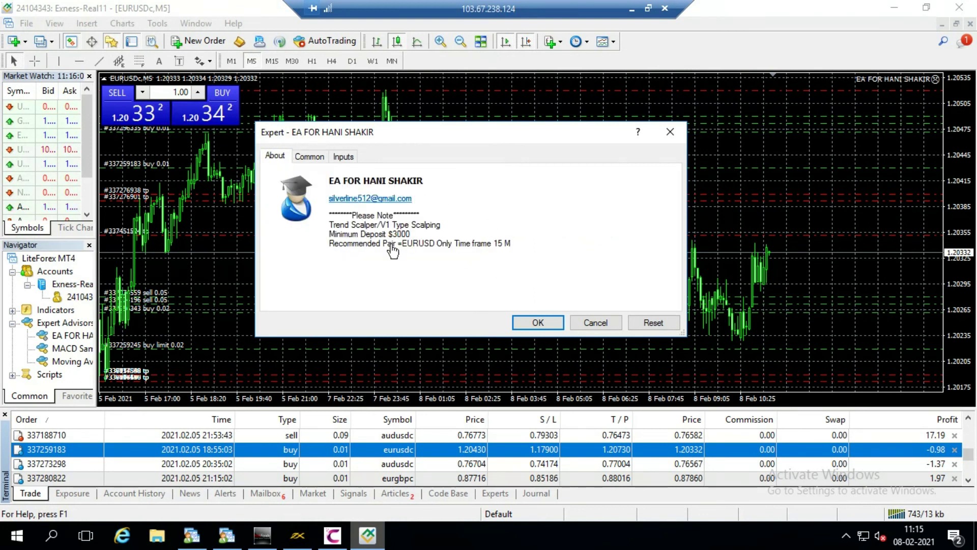
left_click(320, 160)
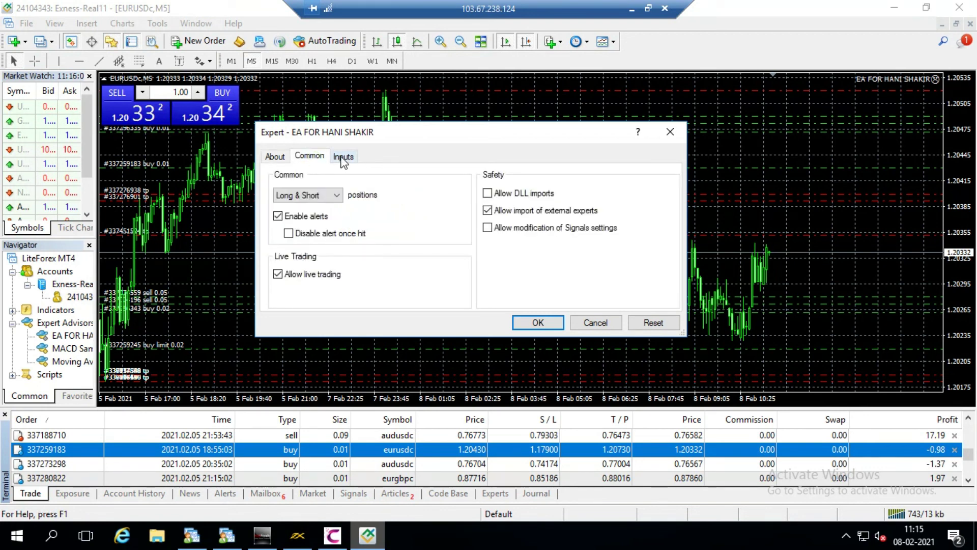
left_click(343, 158)
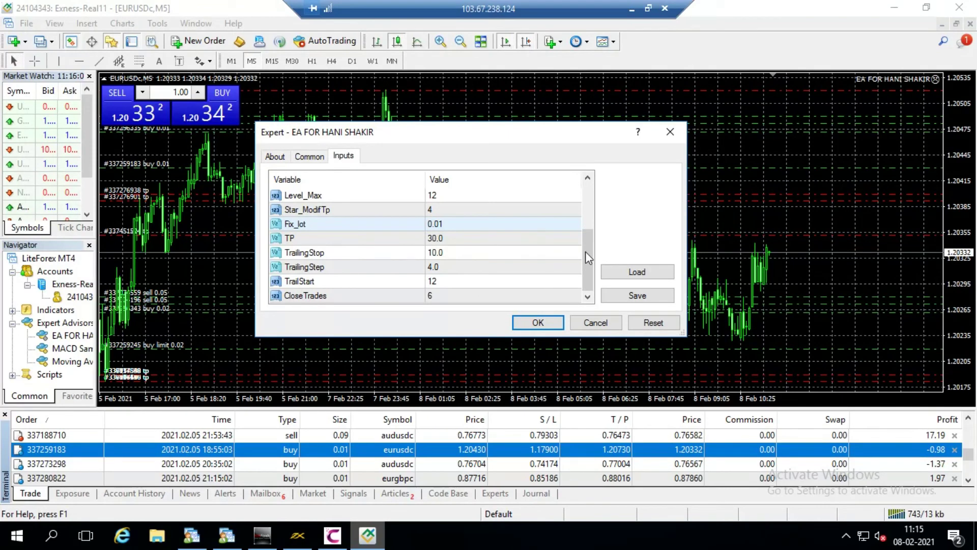
left_click(587, 216)
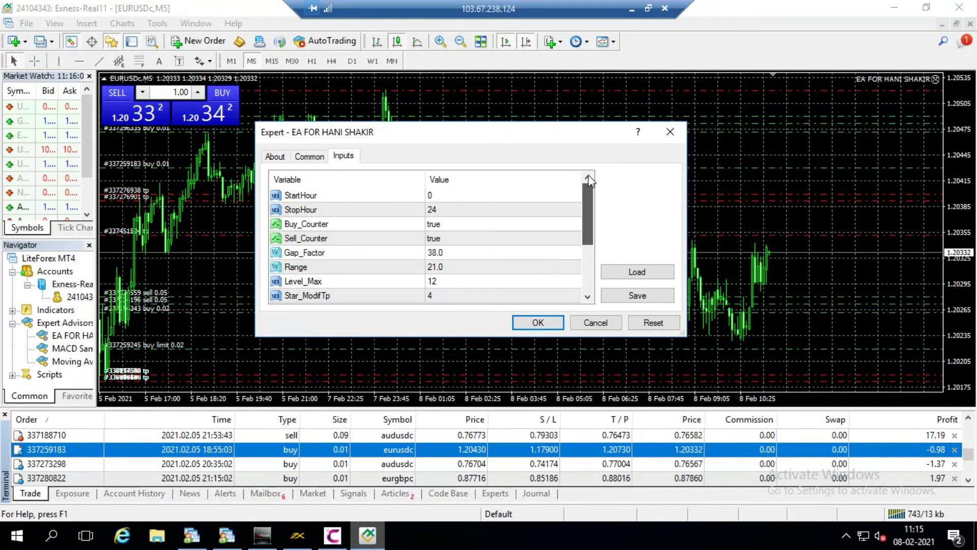
left_click(537, 324)
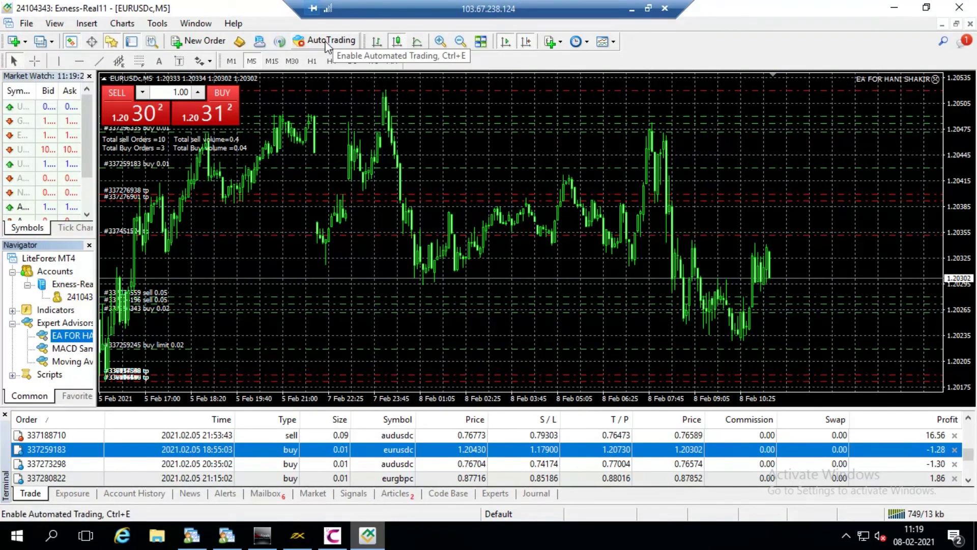
Step: Enable AutoTrading on the toolbar so the button turns green
left_click(326, 45)
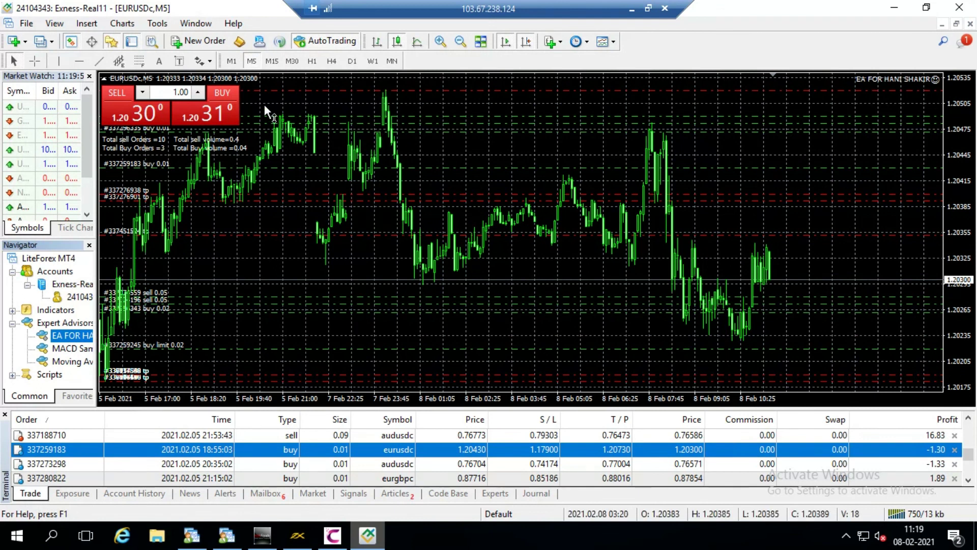
Step: Collapse the One-Click Trading panel at the chart's top-left corner
left_click(104, 79)
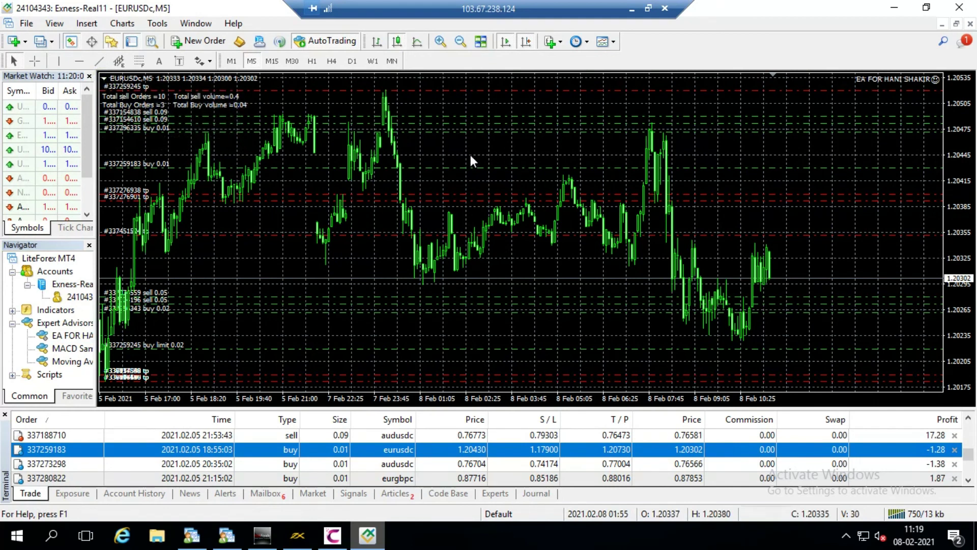